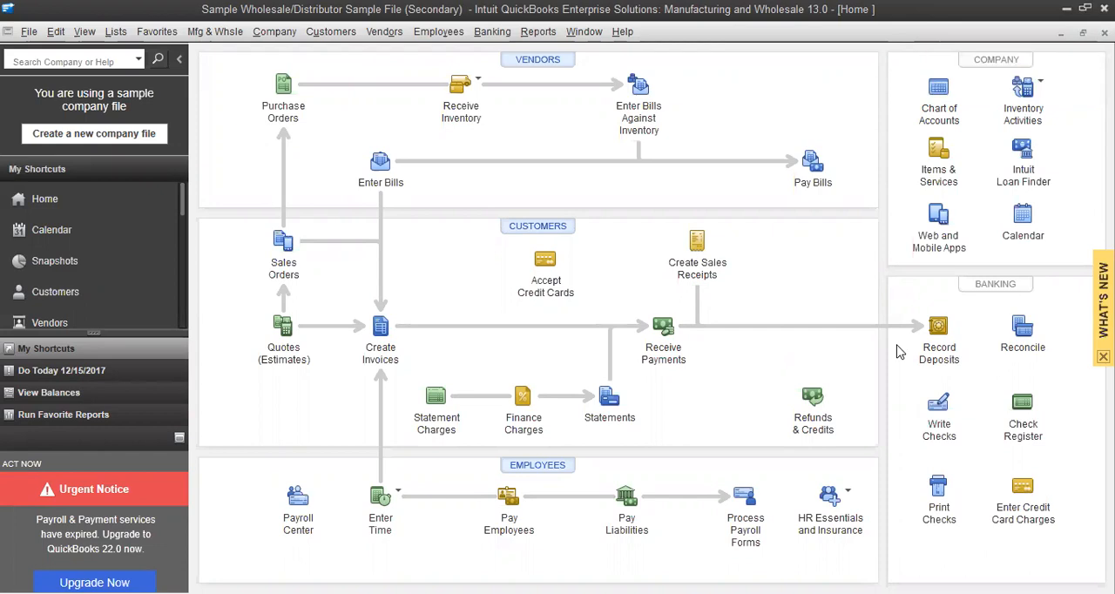
Open the chart of accounts
click(276, 34)
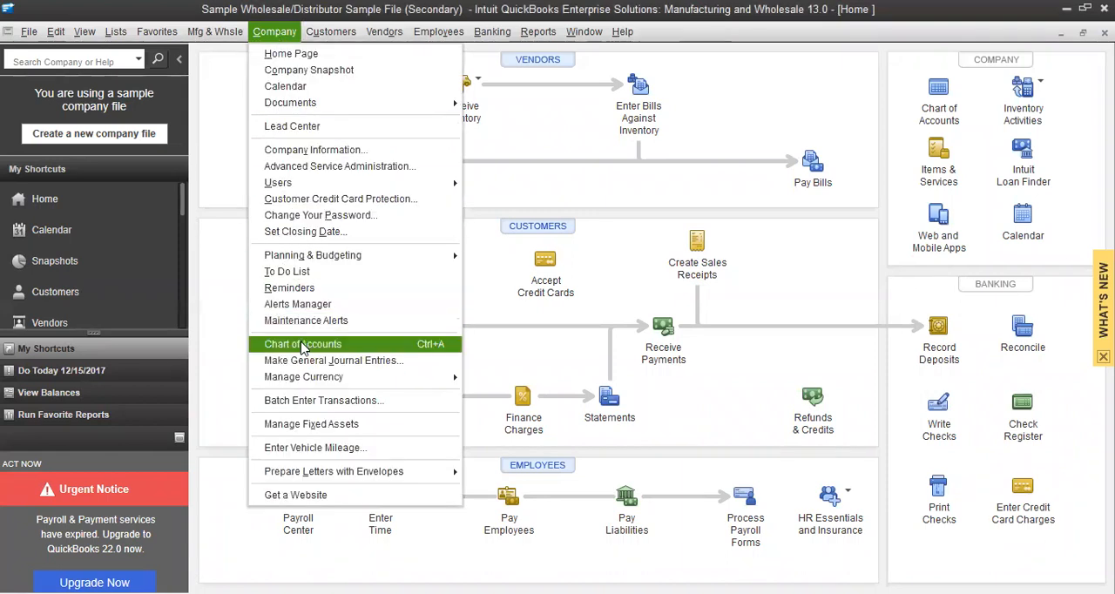
click(939, 92)
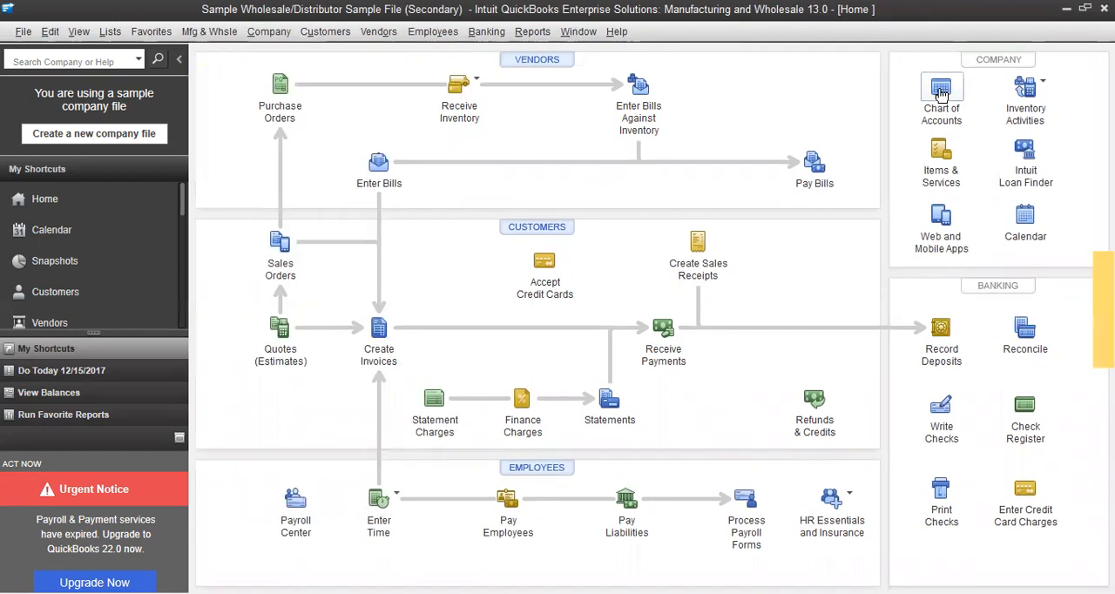
click(938, 92)
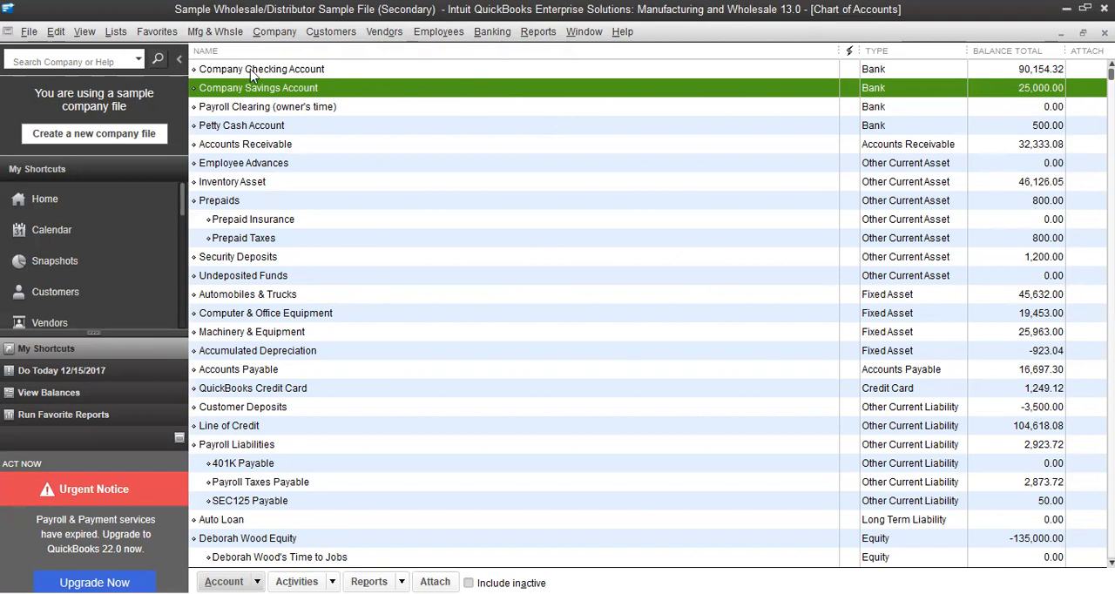
Turn on the use of account numbers in the company-wide accounting preferences and save the change
click(58, 35)
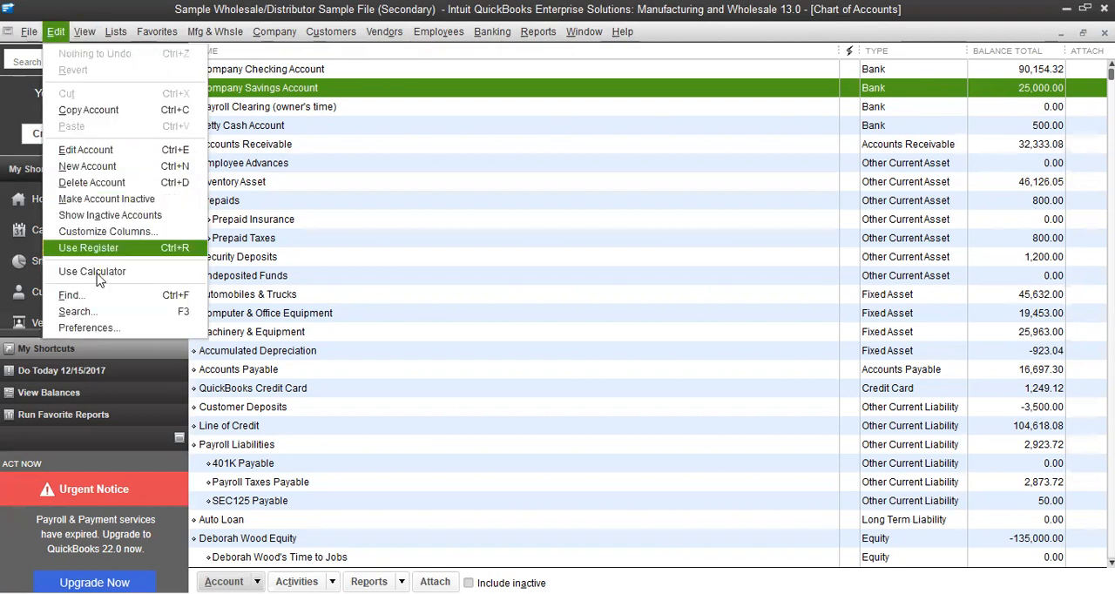
click(85, 327)
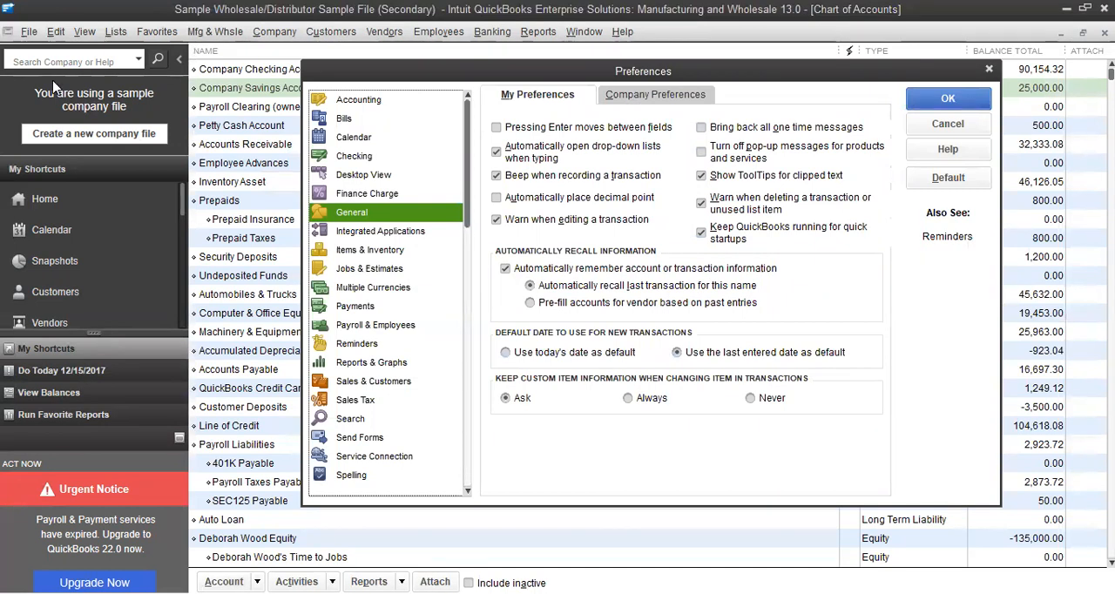
click(367, 96)
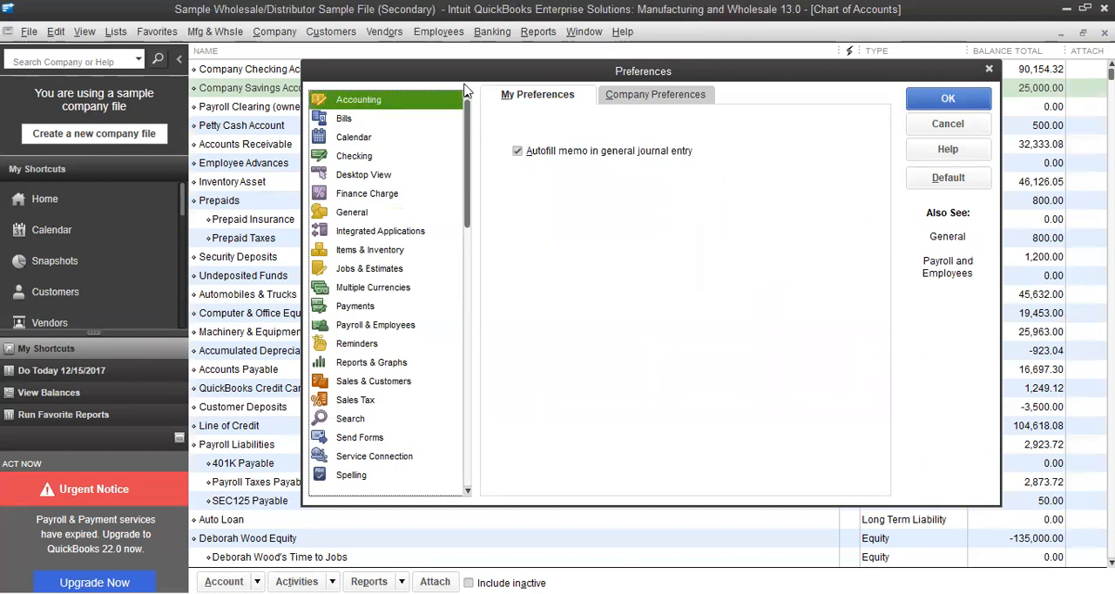
click(656, 96)
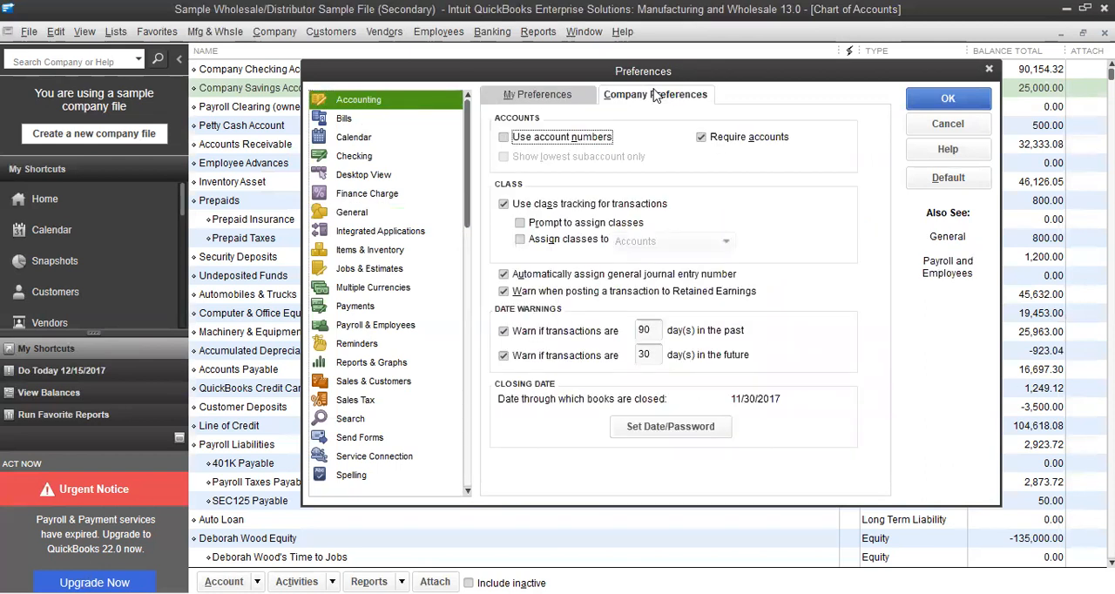
click(504, 138)
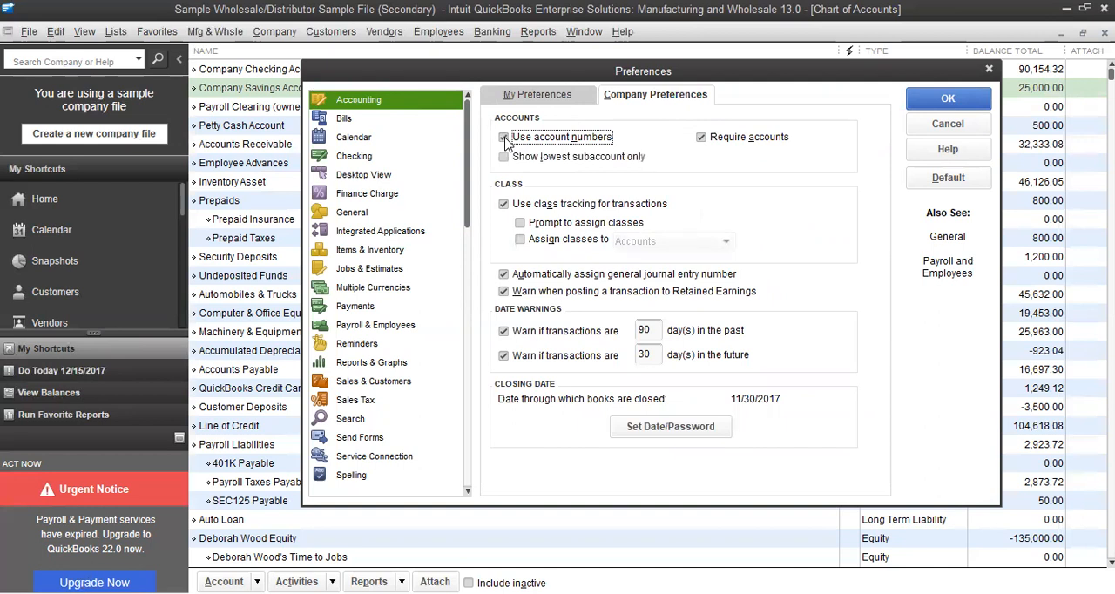
click(944, 102)
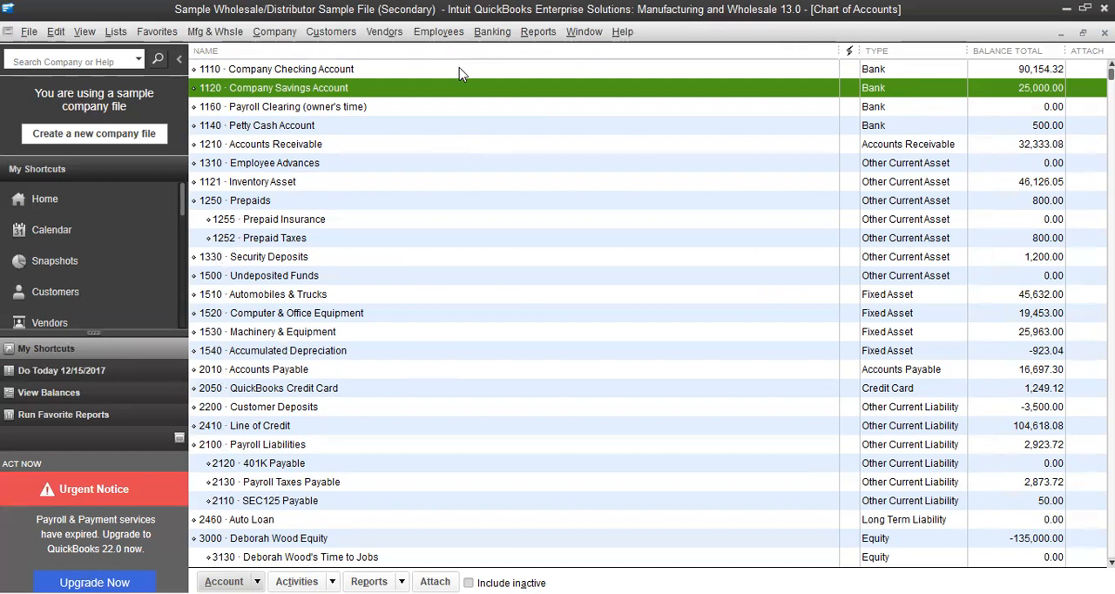
Open the Company Savings Account for editing to review its number field, and save it without changes
right_click(419, 85)
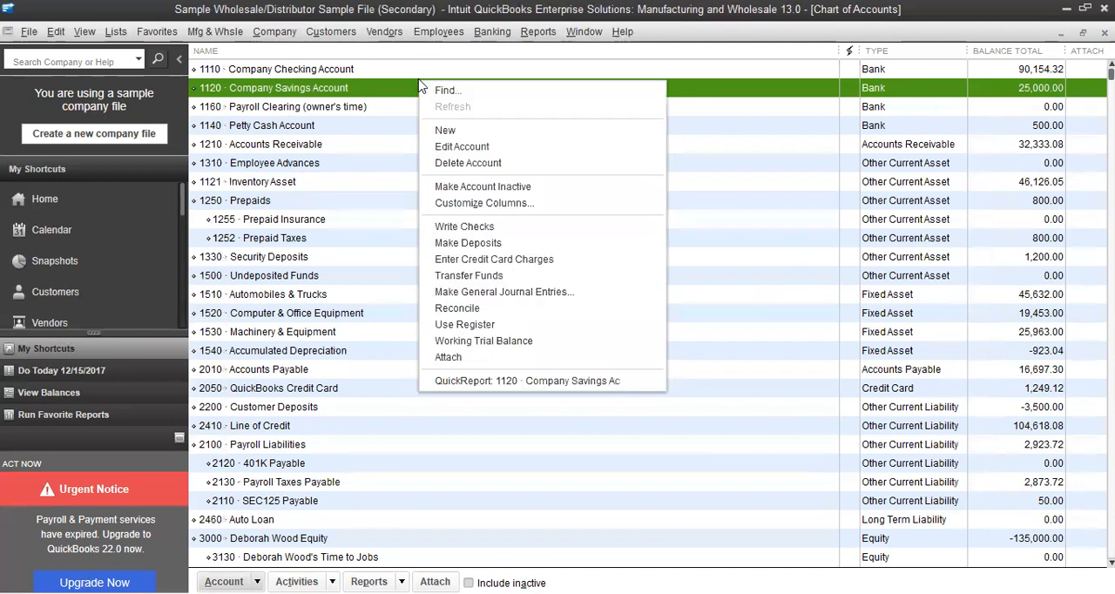
click(453, 148)
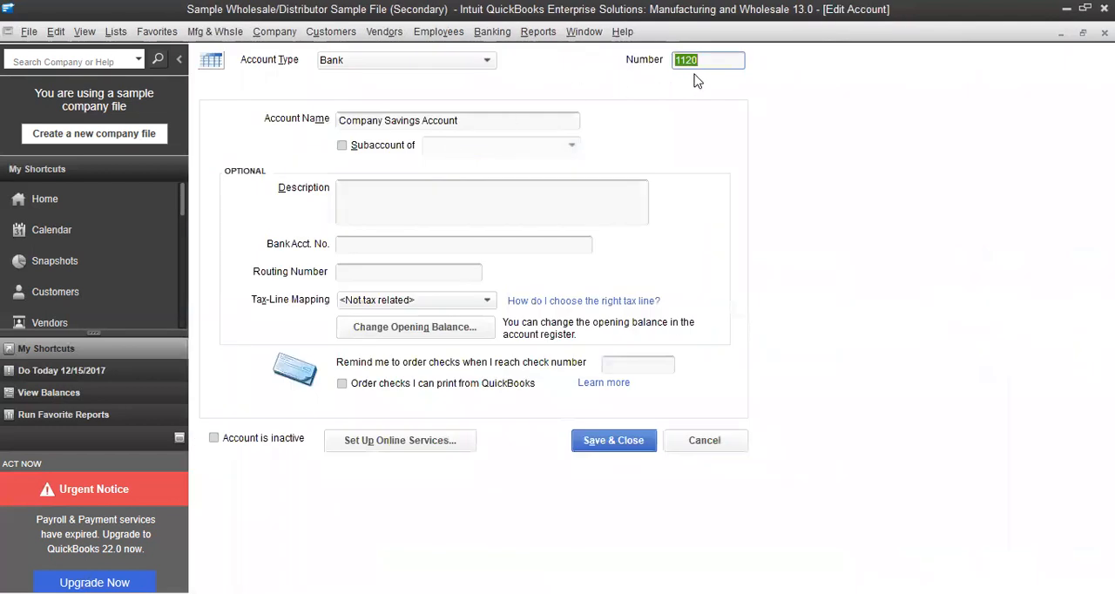
click(607, 441)
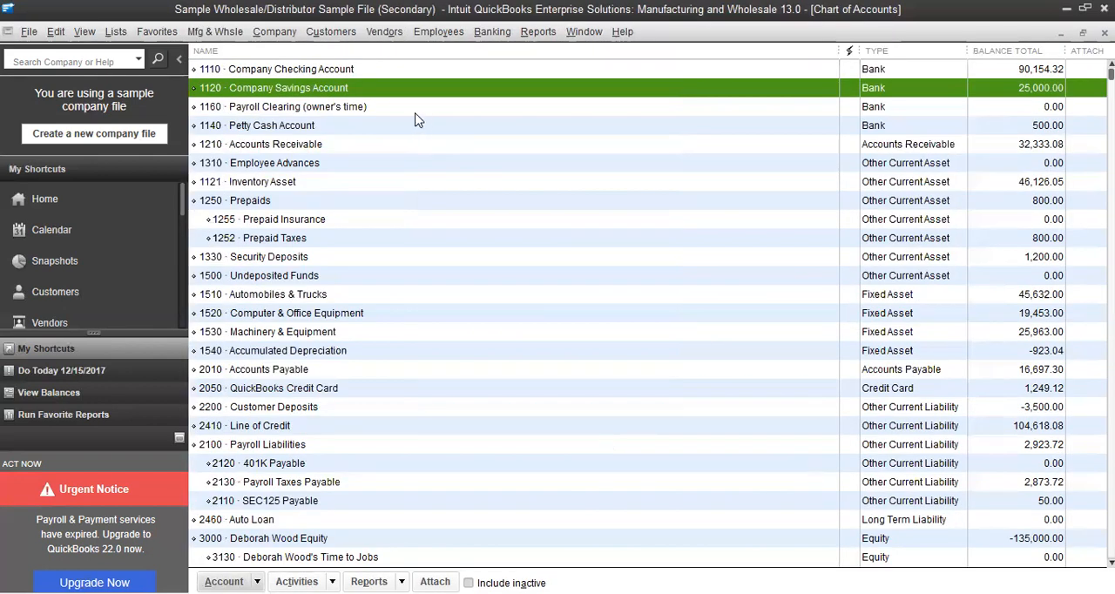
click(396, 128)
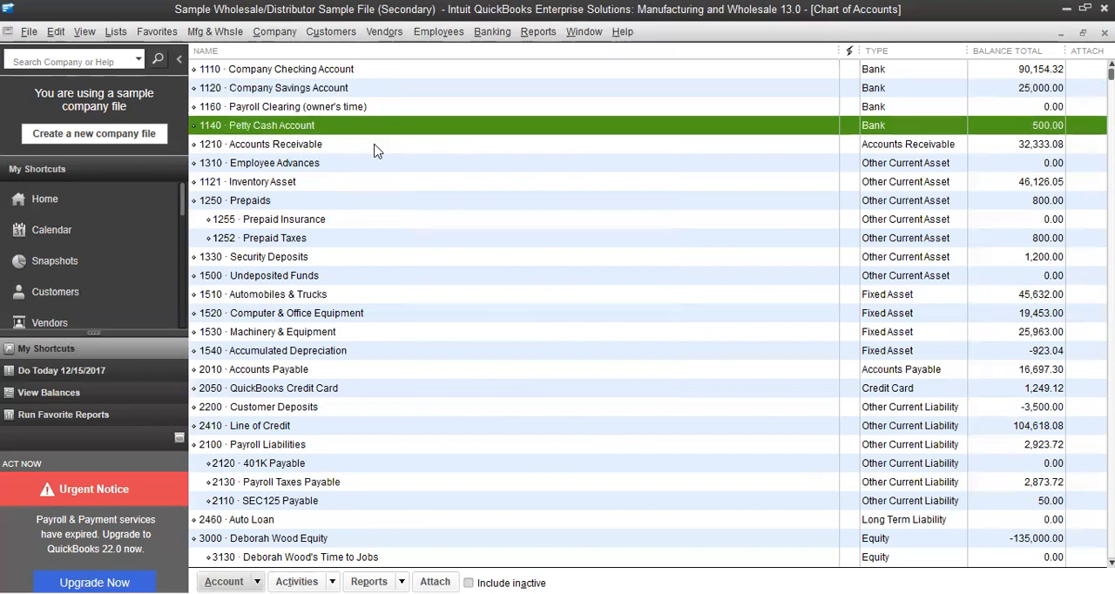
click(374, 150)
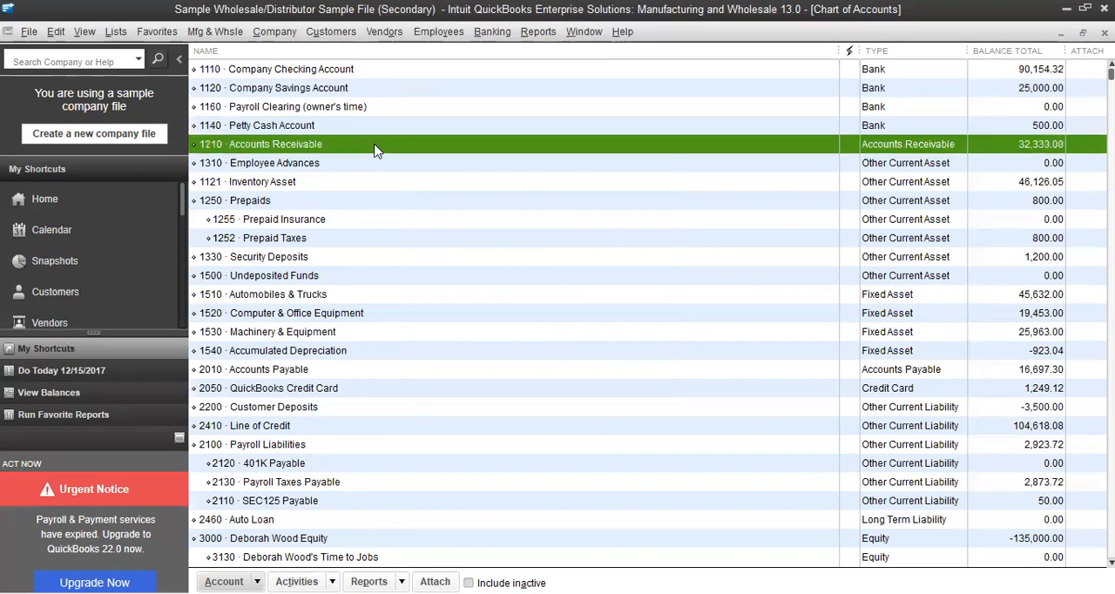
right_click(376, 150)
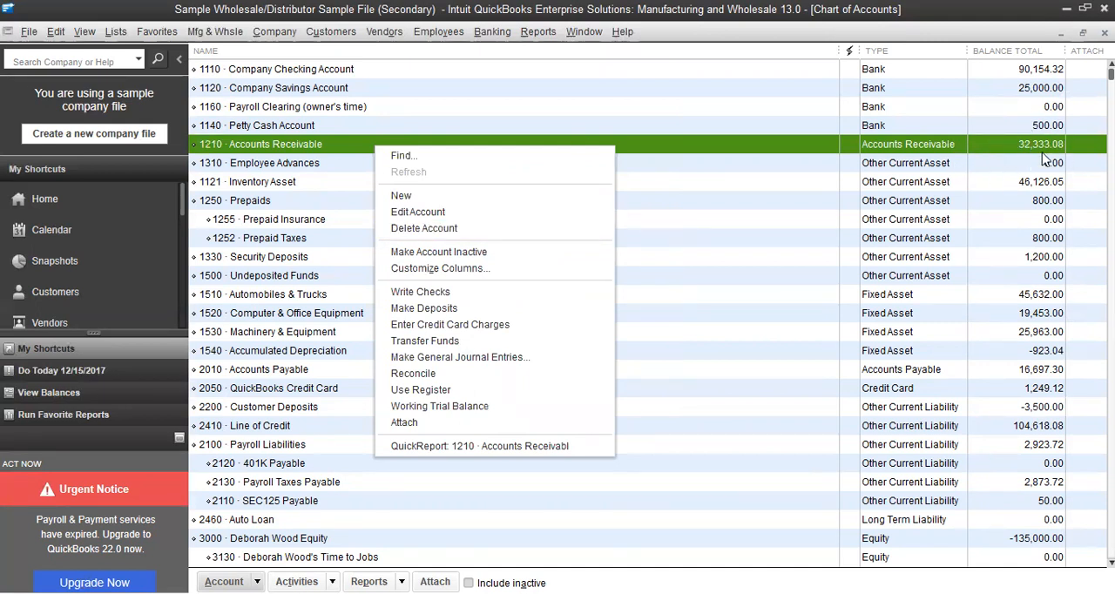
click(653, 125)
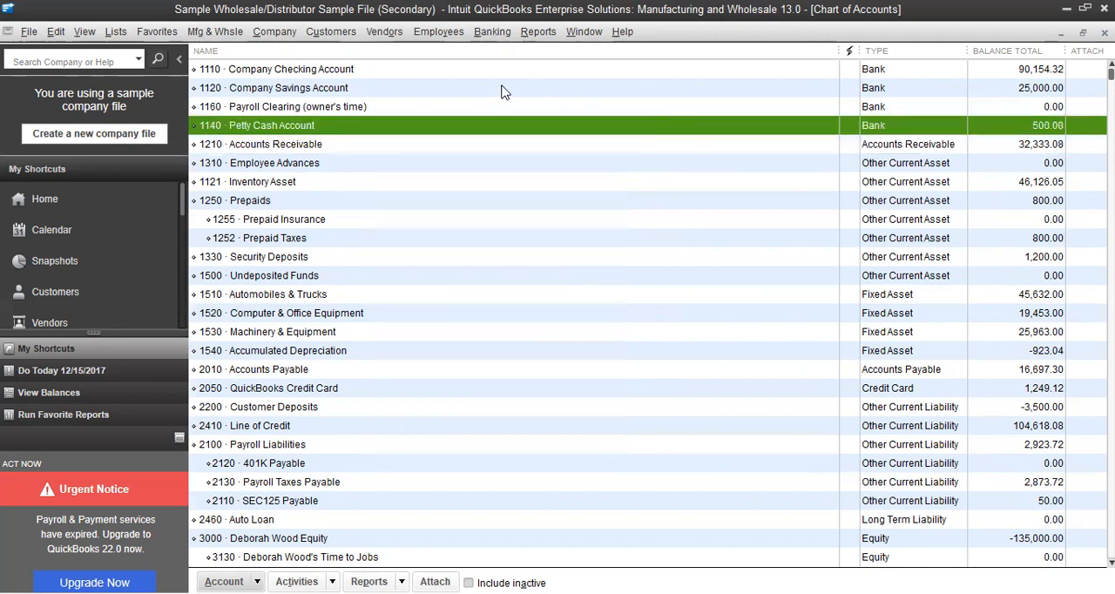
Start adding a new account and view the descriptions of the Bank, Accounts Receivable and Other Current Asset types
click(442, 89)
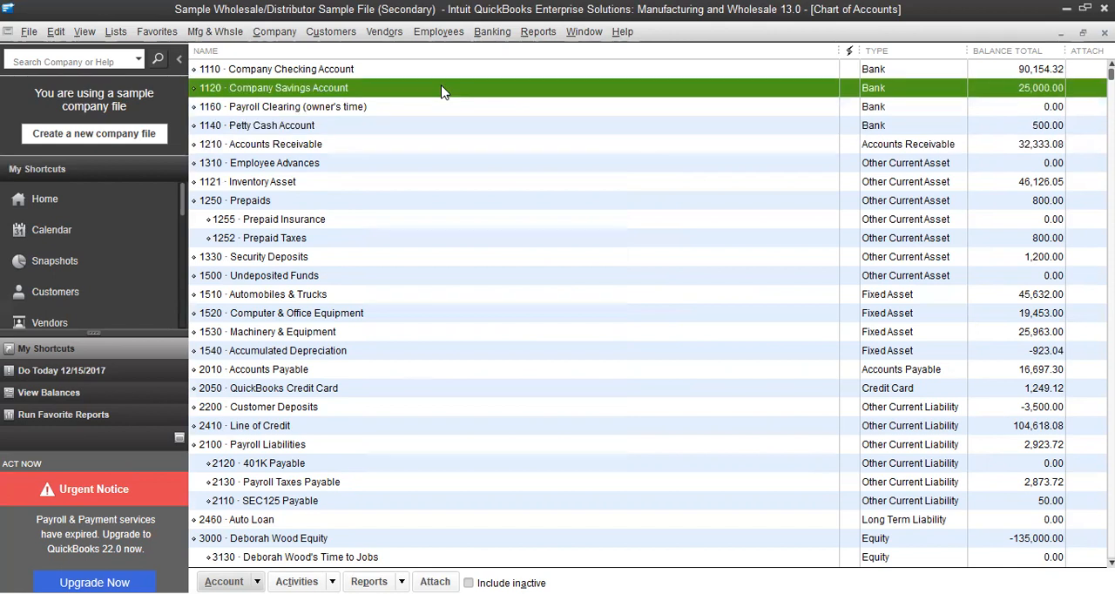
right_click(441, 87)
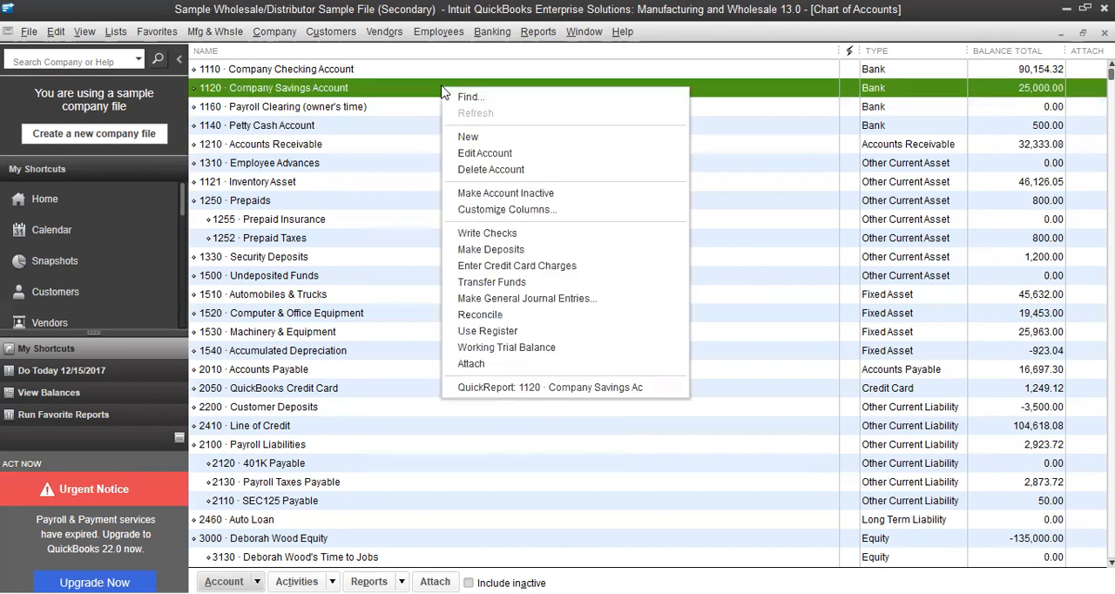
click(484, 138)
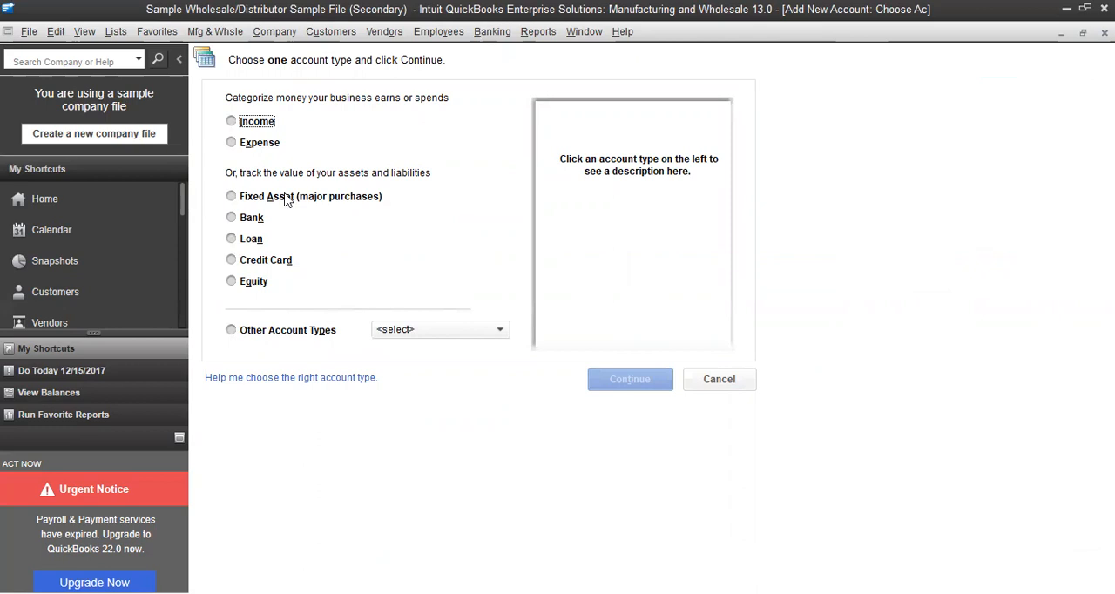
click(232, 217)
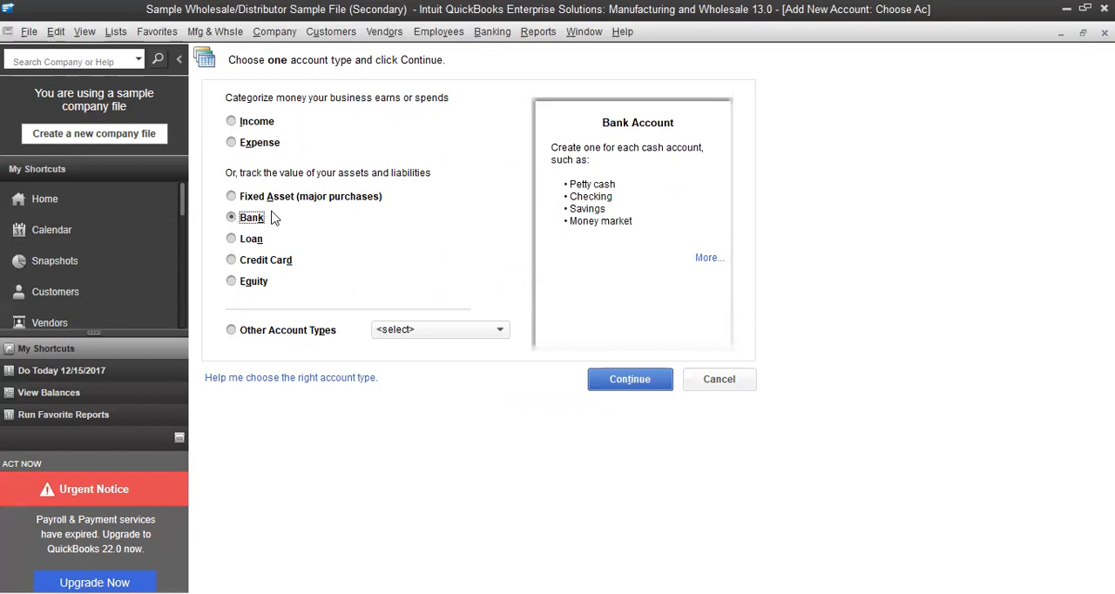
click(500, 331)
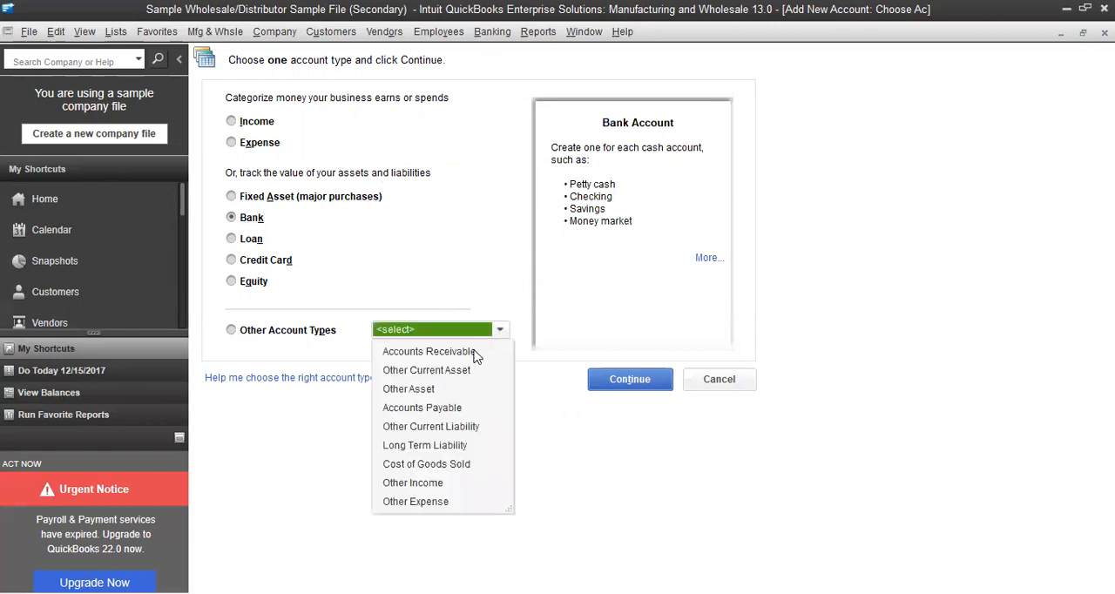
click(475, 353)
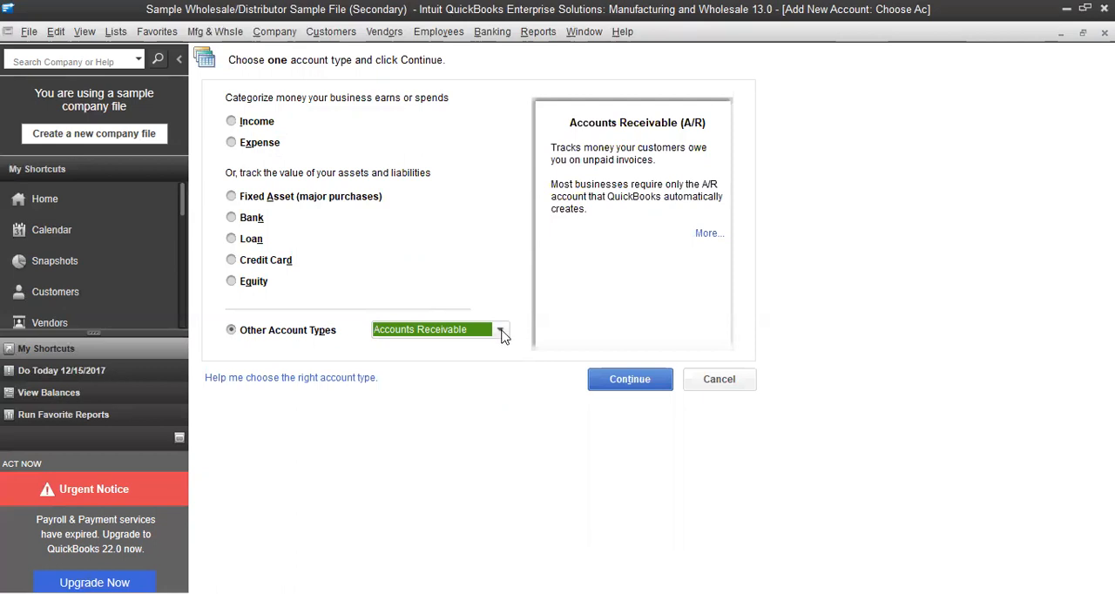
click(502, 330)
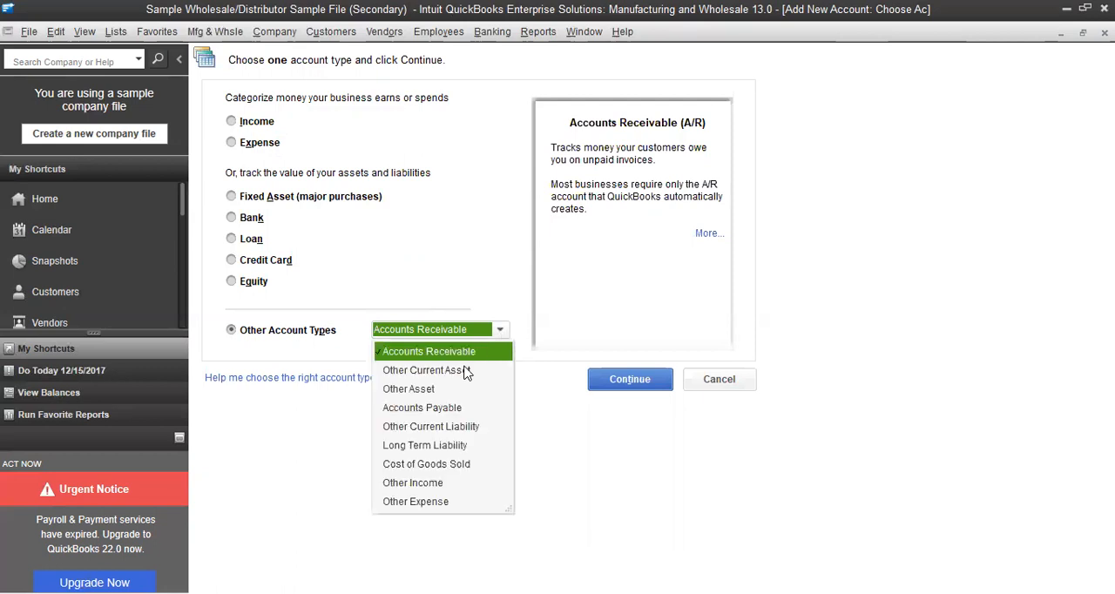
click(466, 372)
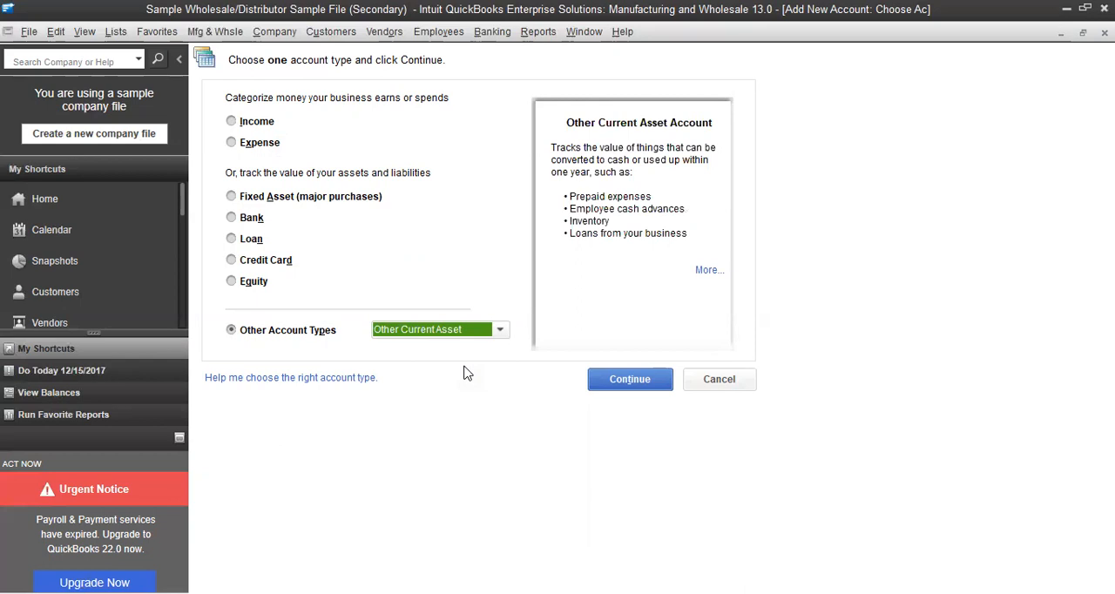
View the descriptions of the Fixed Asset and Other Asset account types for the new account
click(500, 331)
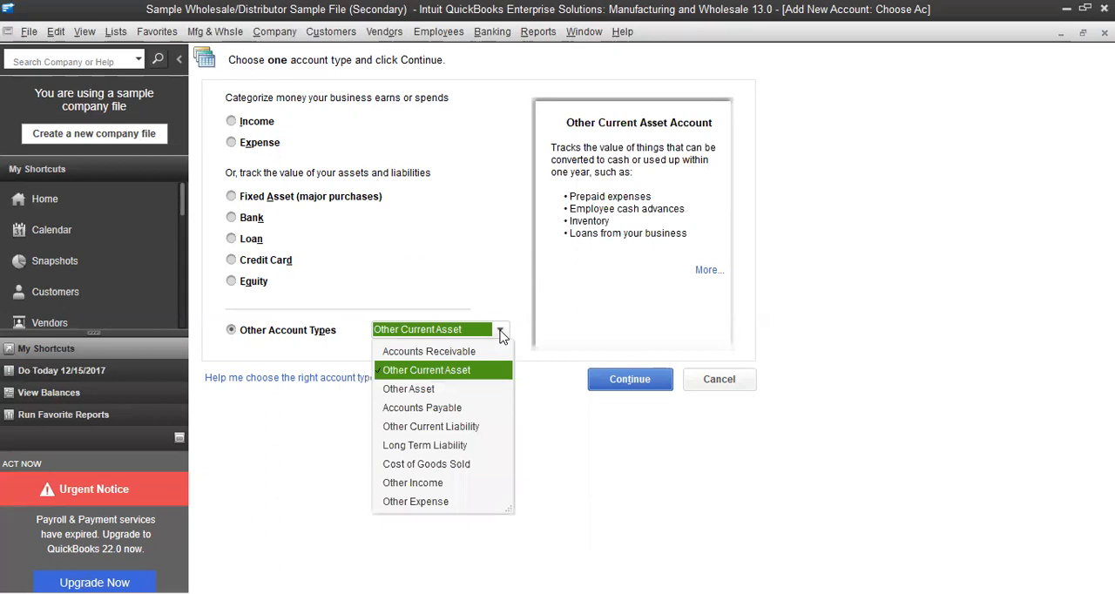
click(231, 197)
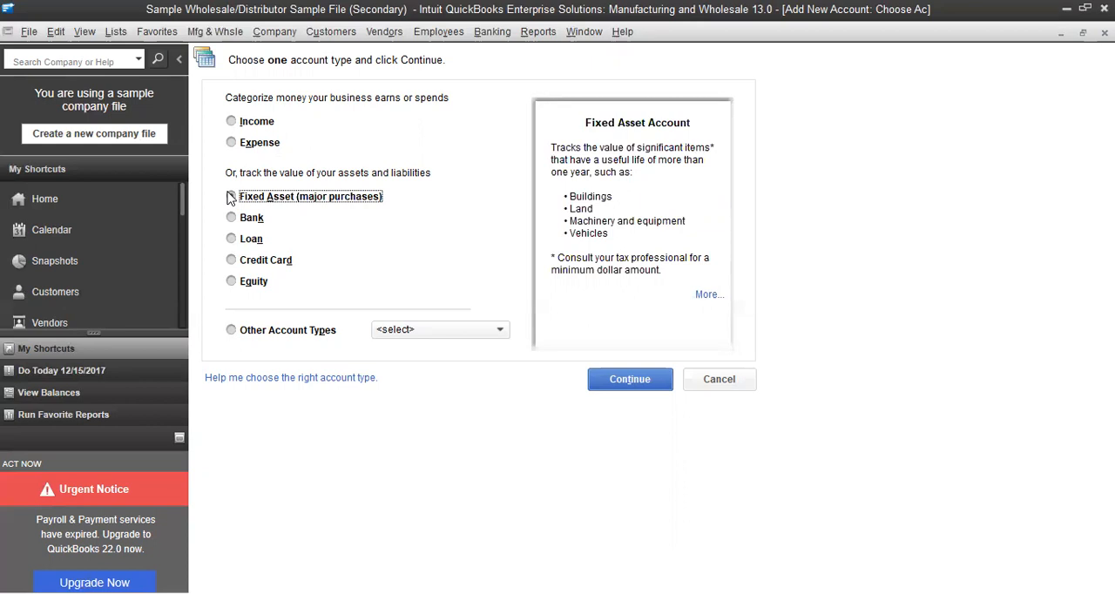
click(231, 197)
click(499, 332)
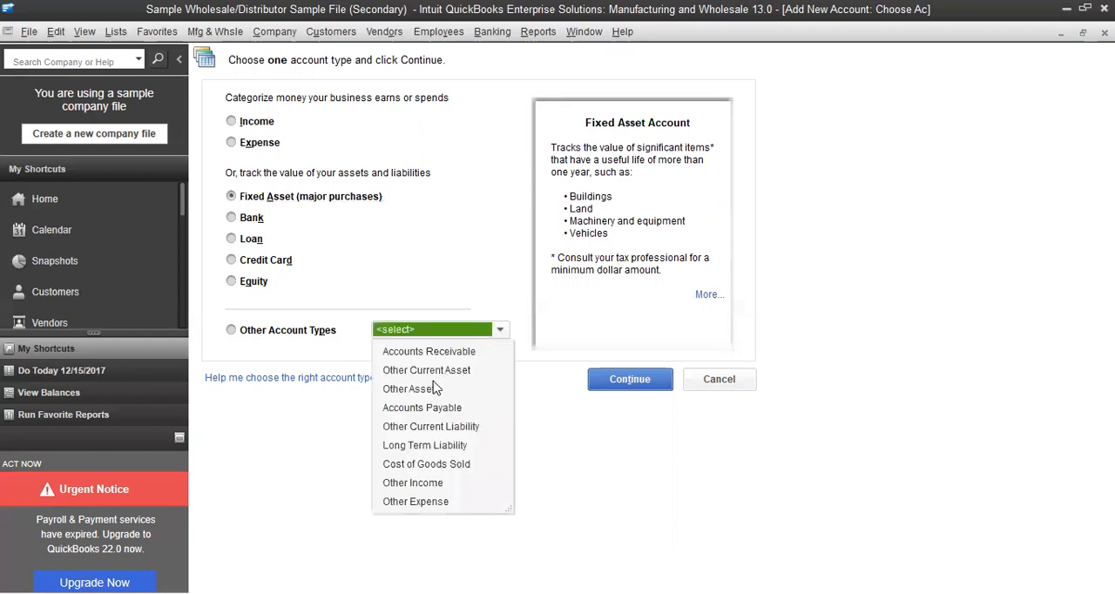
click(427, 389)
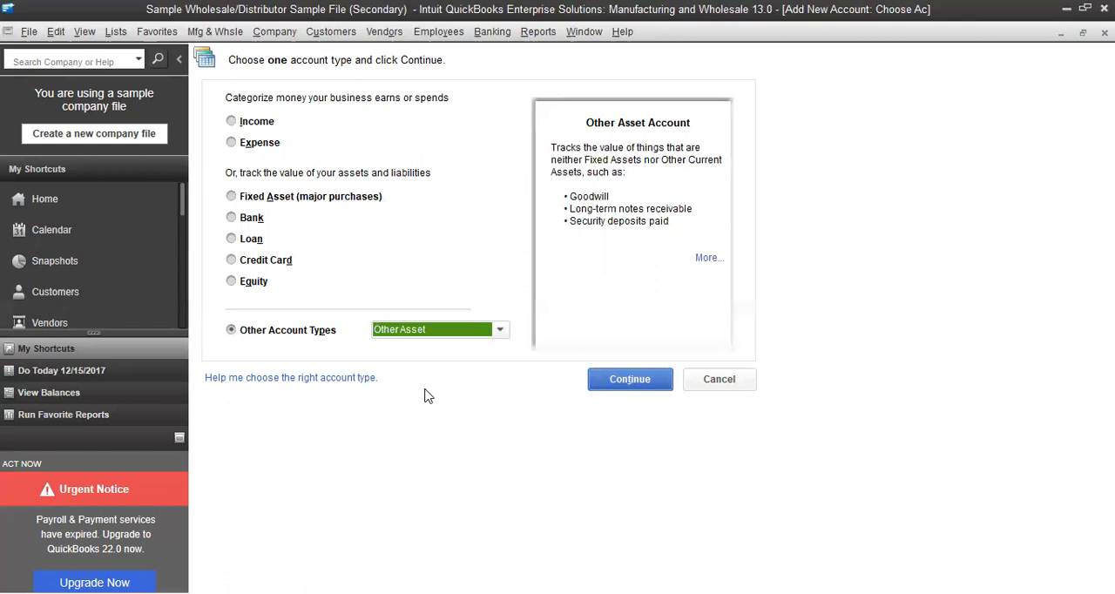
View the descriptions of the Accounts Payable, Credit Card, Other Current Liability and Long Term Liability account types
click(500, 332)
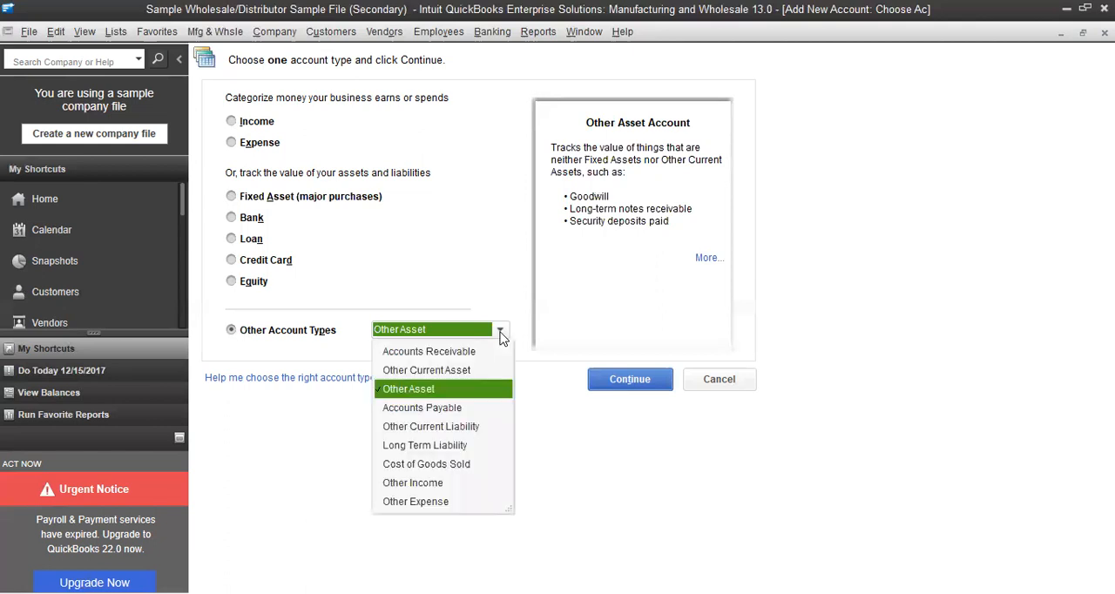
click(453, 409)
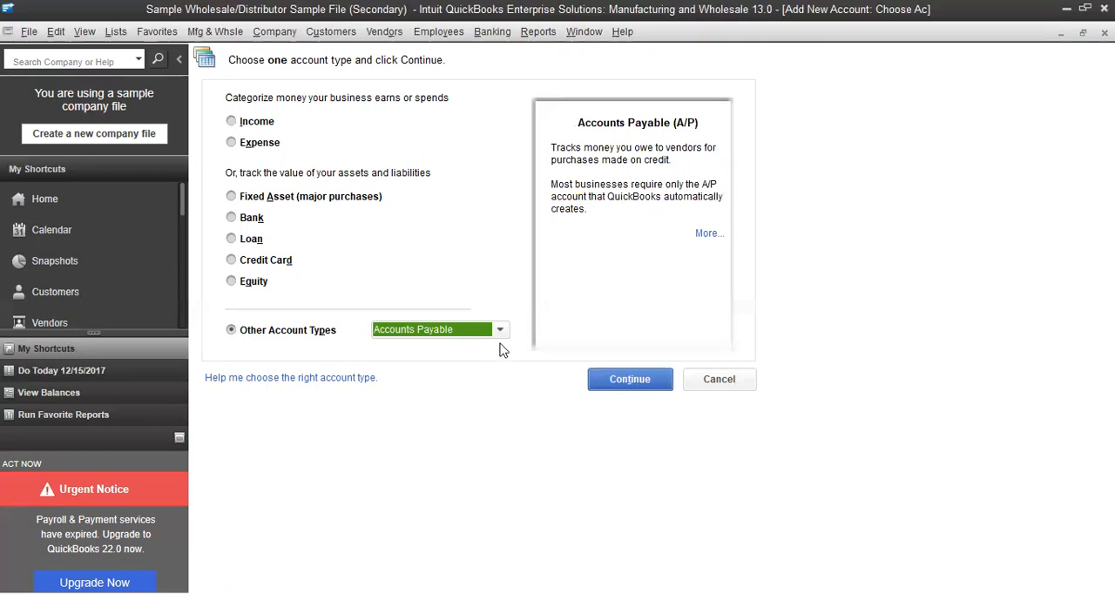
click(230, 261)
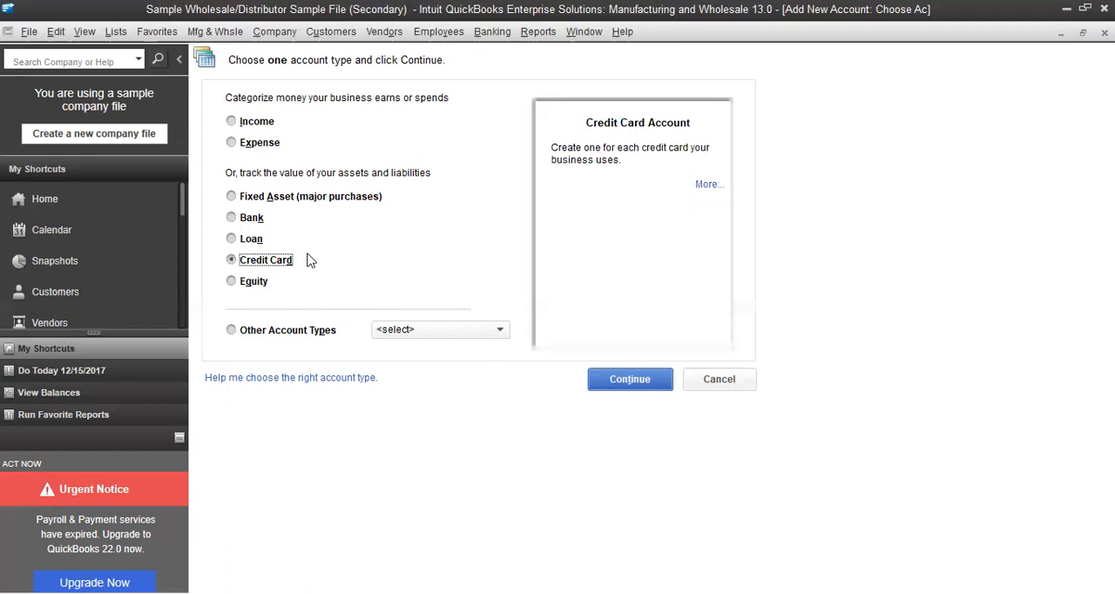
click(498, 335)
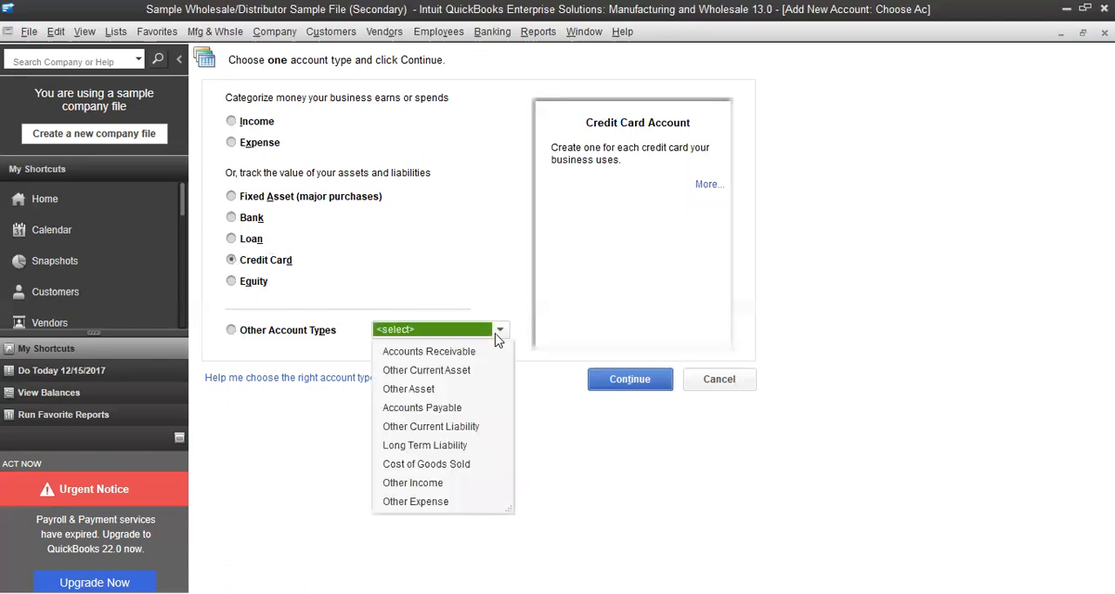
click(479, 427)
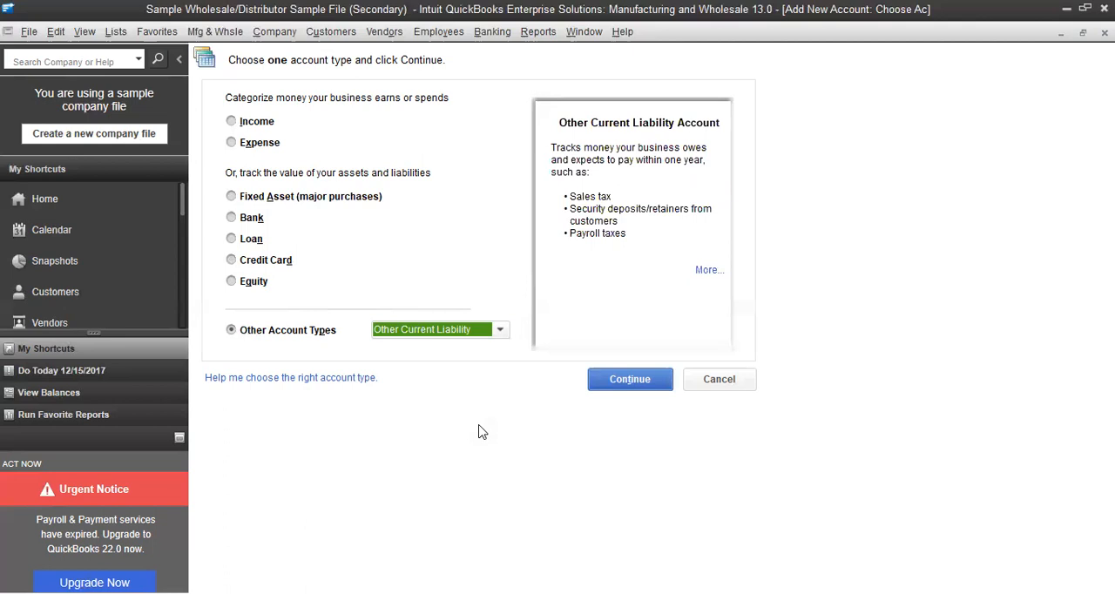
click(502, 337)
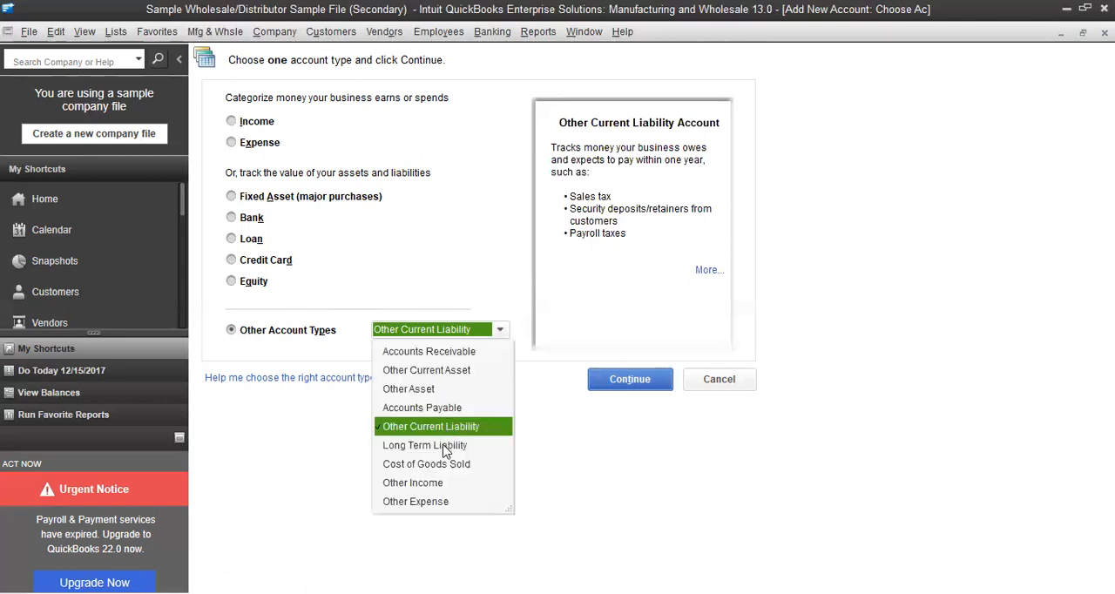
click(444, 447)
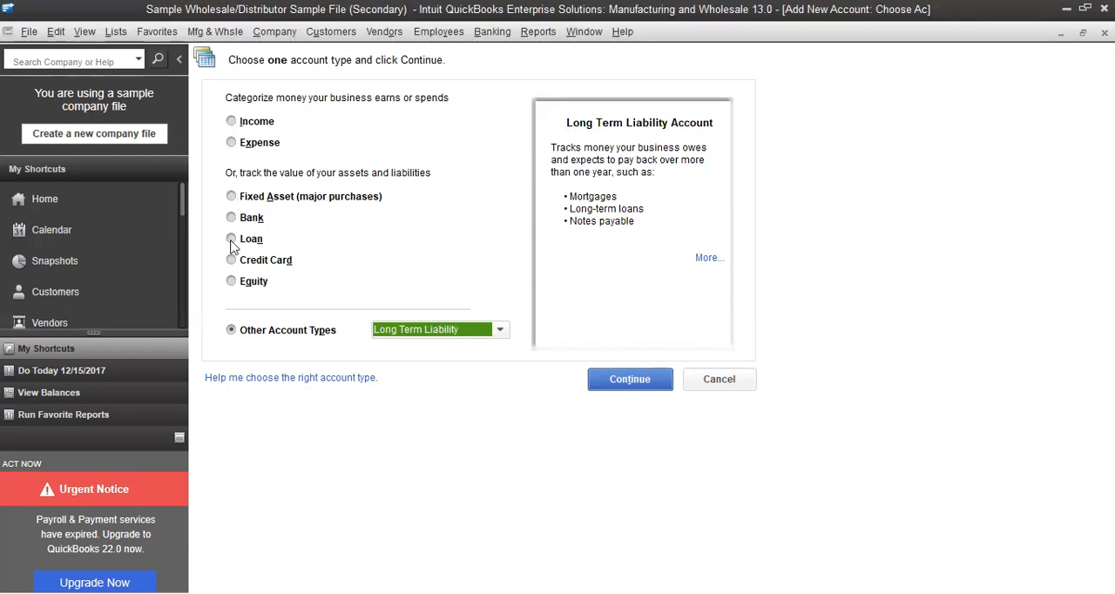
View the descriptions of the Equity, Income and Cost of Goods Sold account types for the new account
click(241, 286)
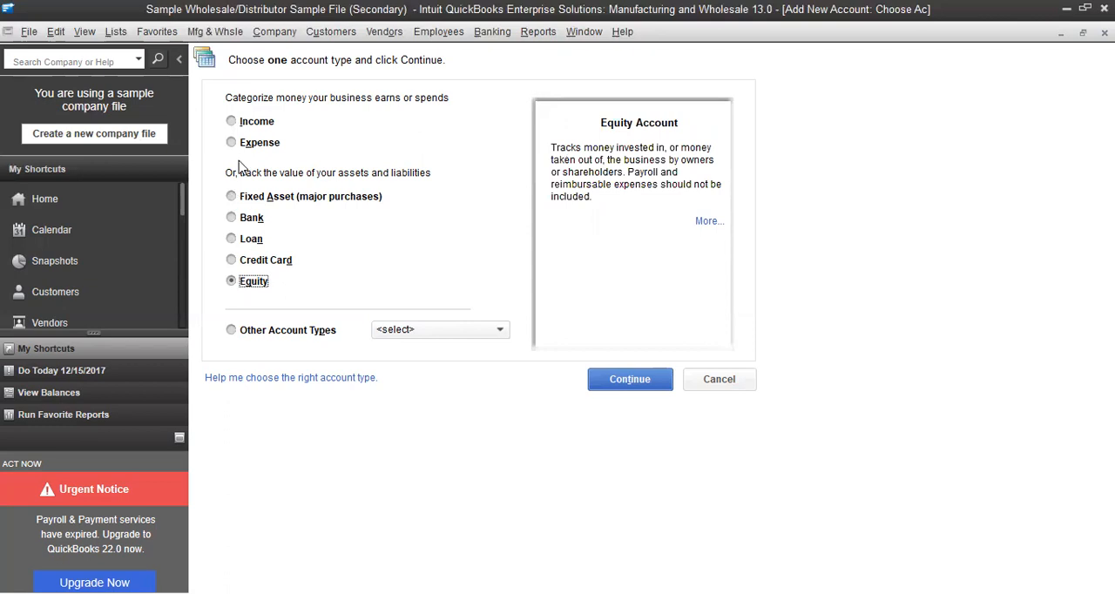
click(236, 124)
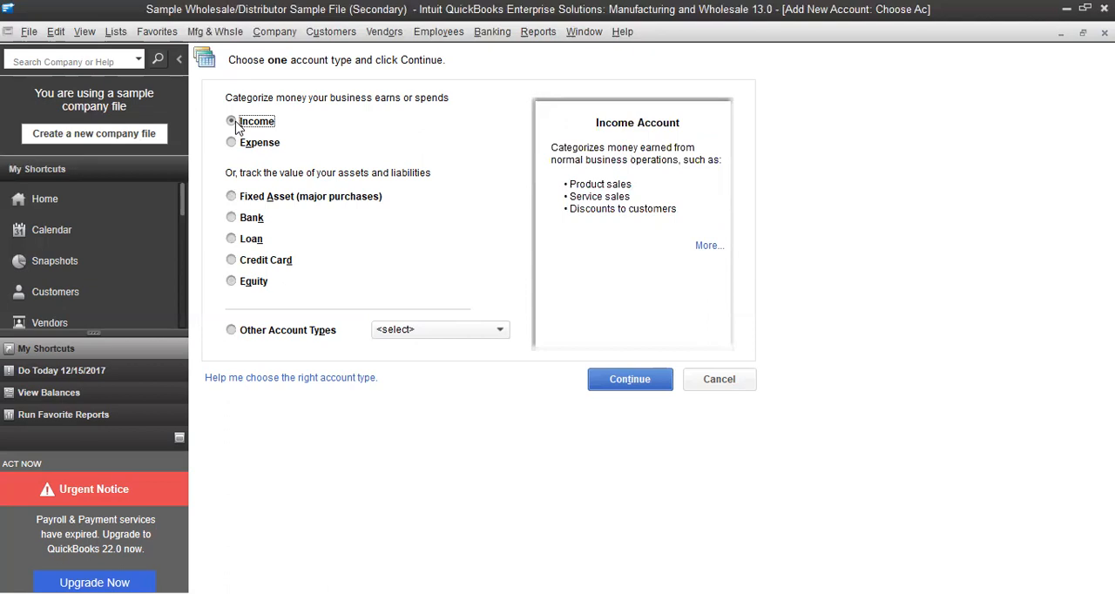
click(499, 329)
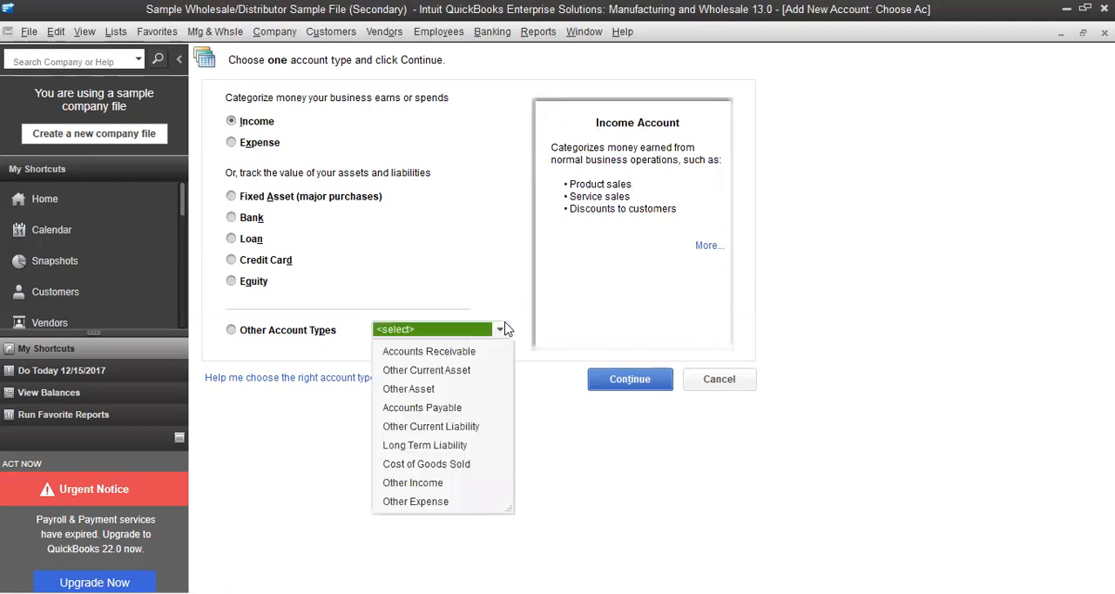
click(447, 466)
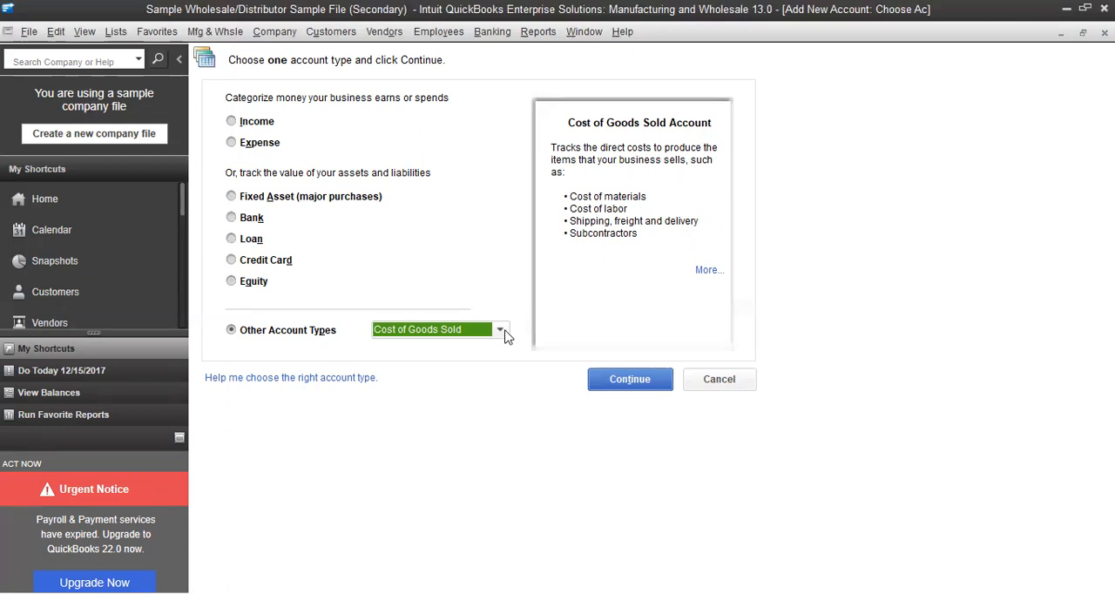
View the descriptions of the Expense, Other Income and Other Expense account types
click(232, 144)
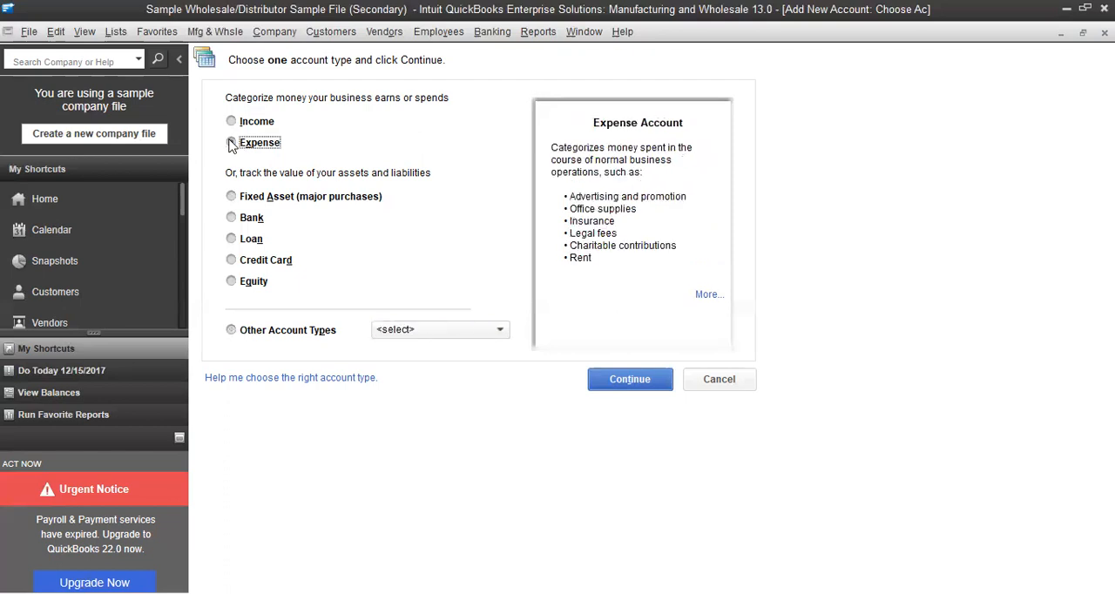
click(502, 333)
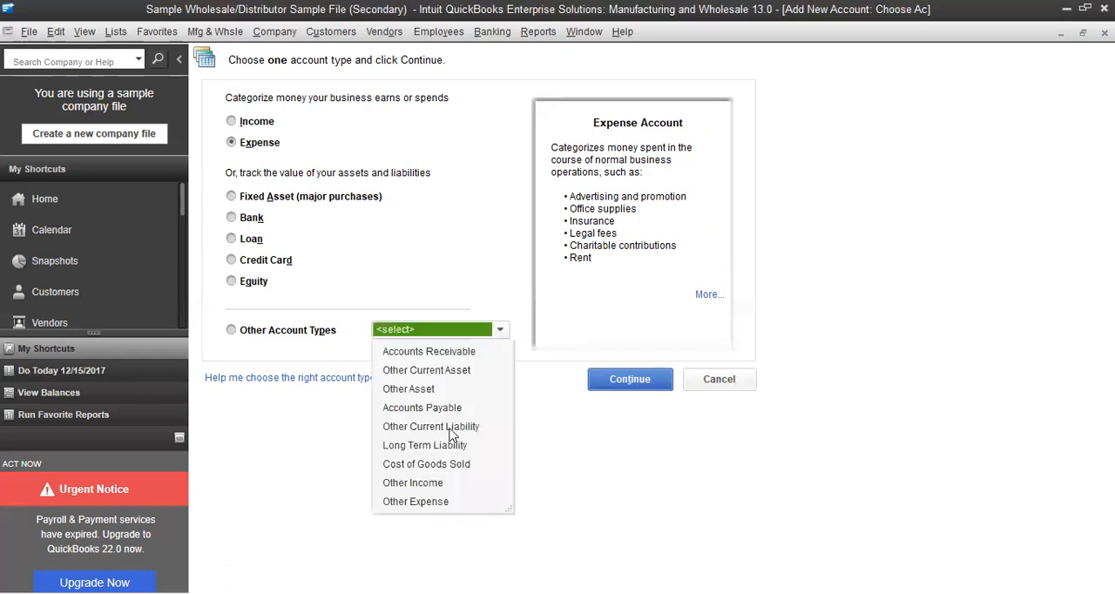
click(438, 484)
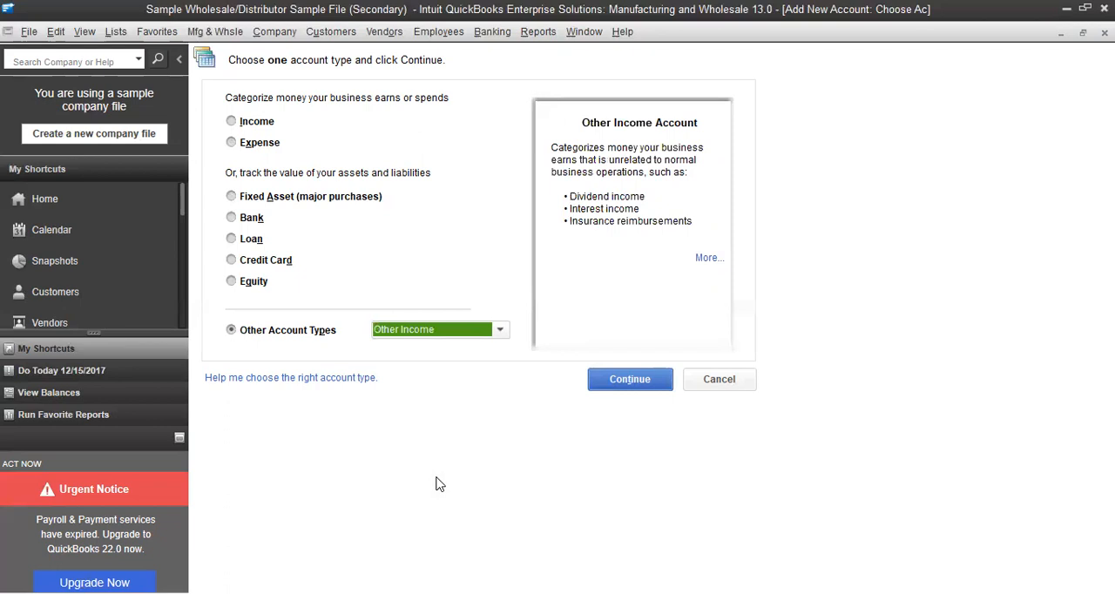
click(499, 330)
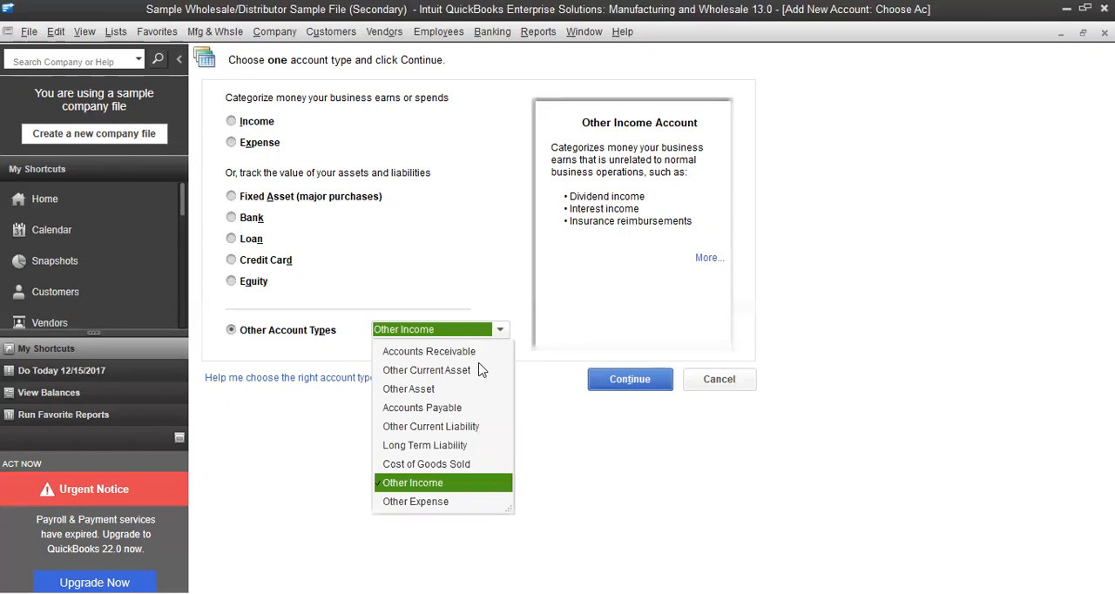
click(415, 502)
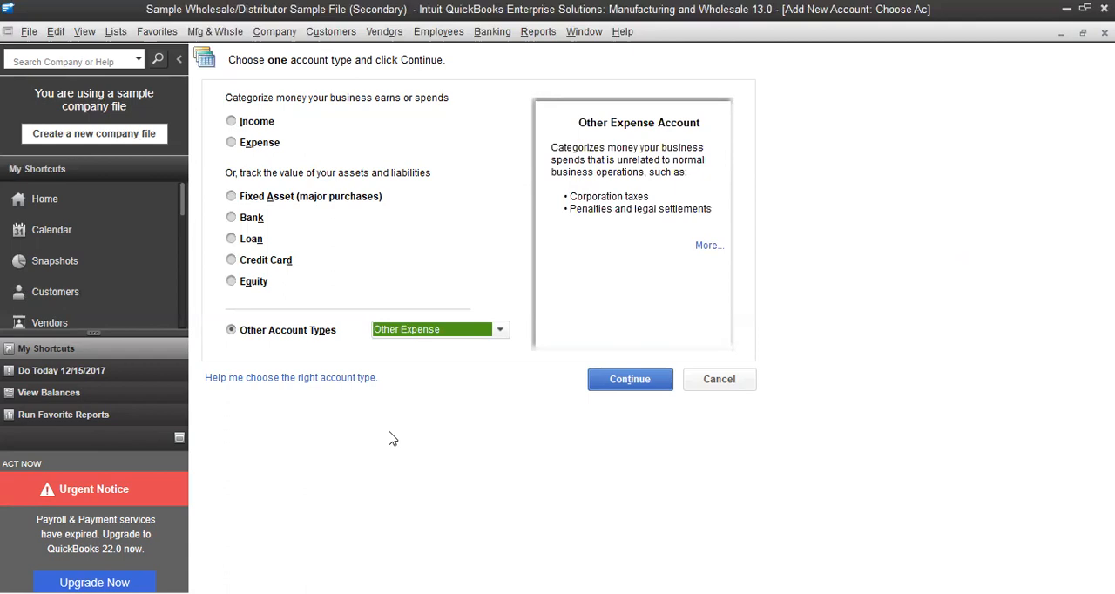
Create a Bank account numbered A100 and named Cash and Cash Equivalent, and save it to the chart of accounts
click(231, 218)
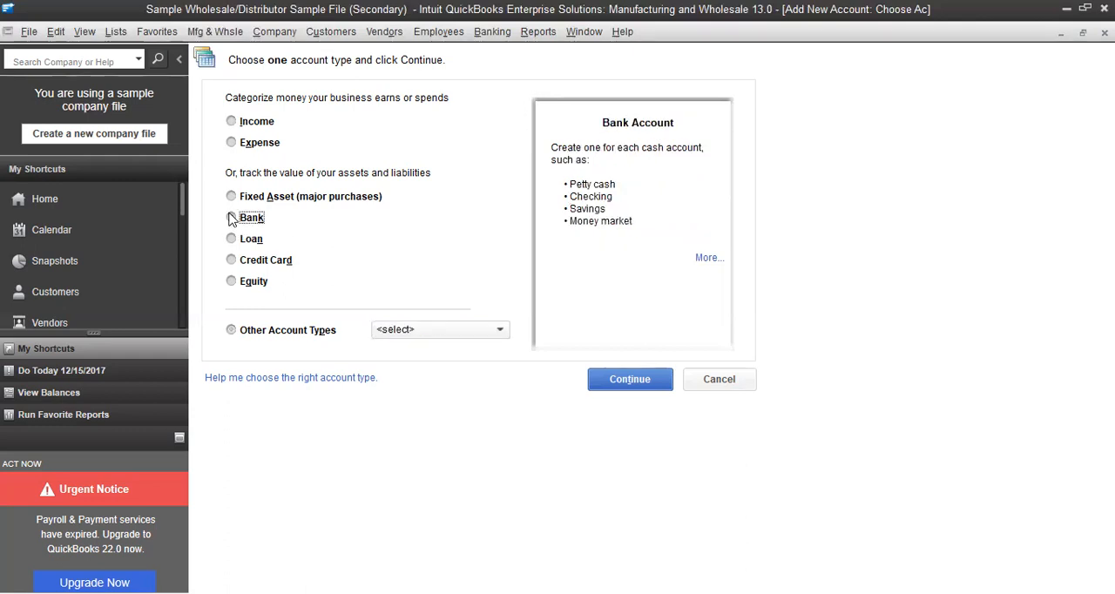
click(645, 383)
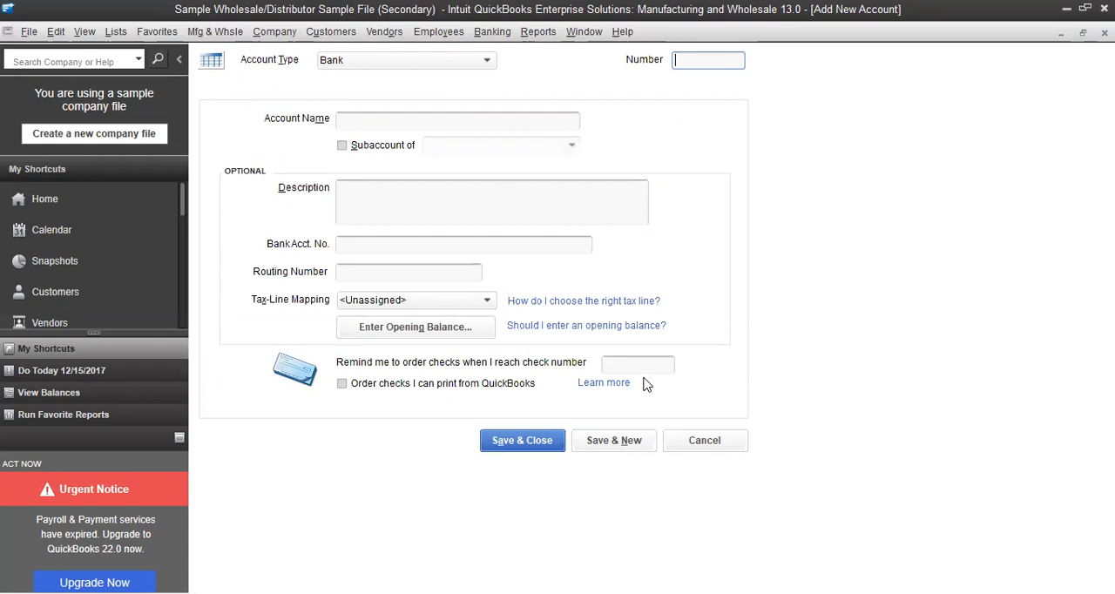
text(A100)
click(380, 115)
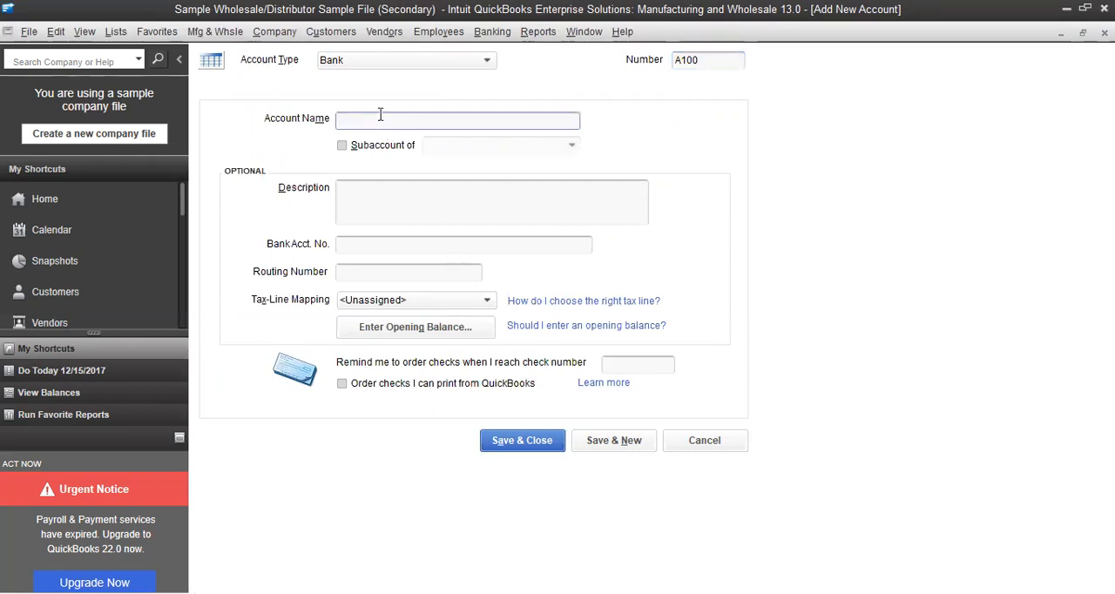
text(Cash and Cash Equivalent)
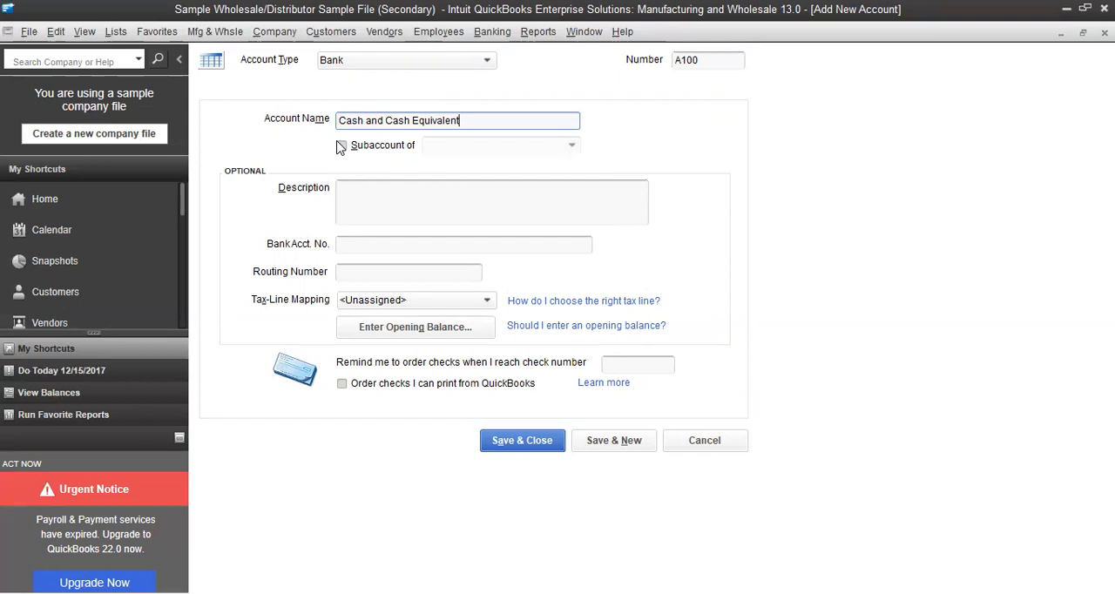
click(529, 443)
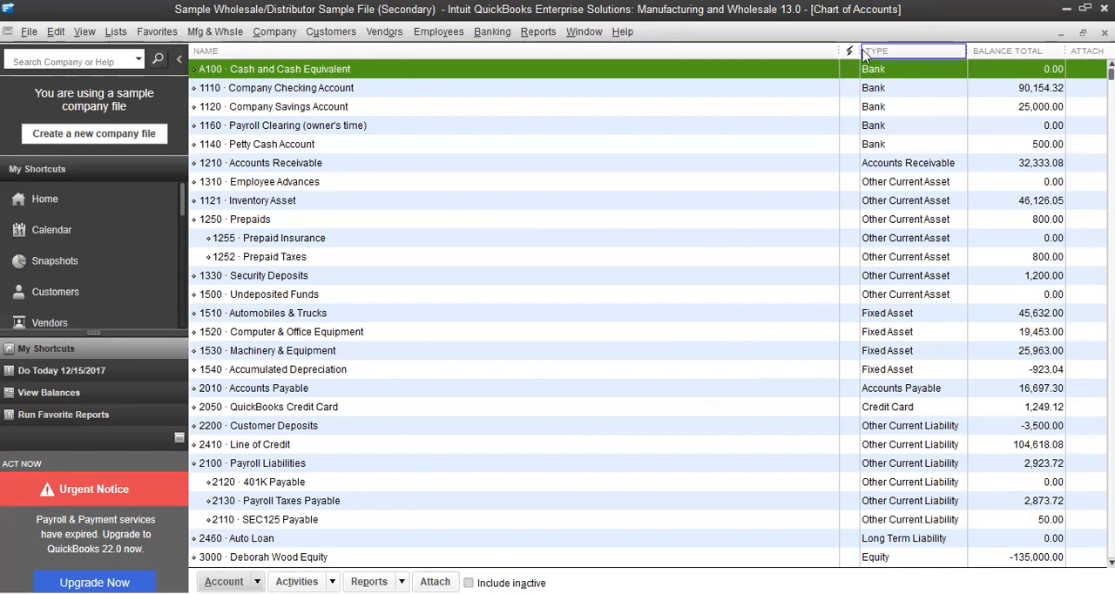
Start another new Bank account with number A110 and the name Cash on Hand
right_click(422, 77)
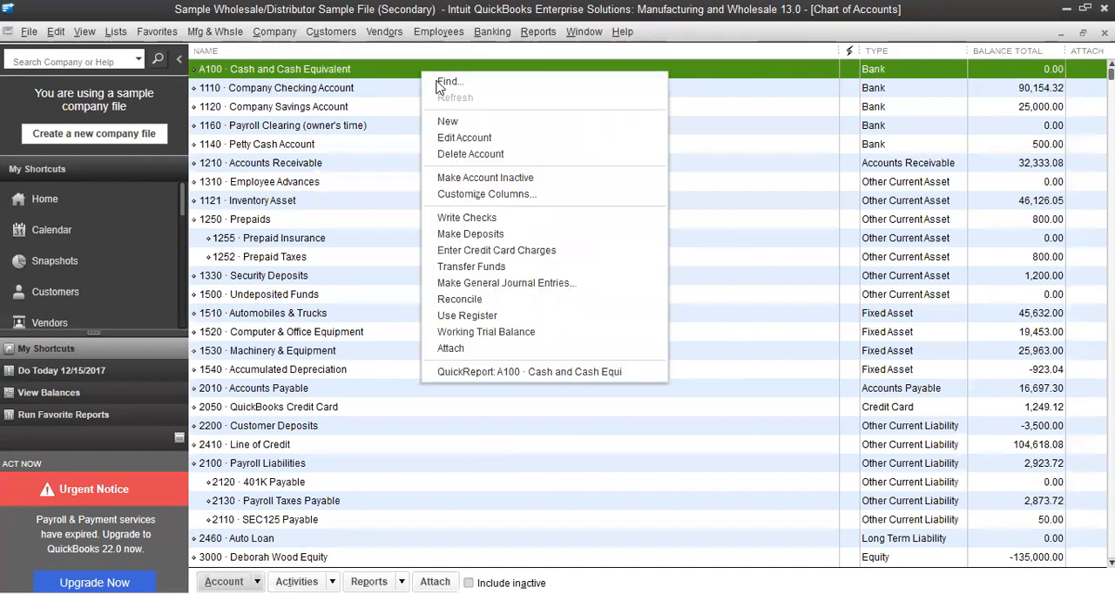
click(451, 122)
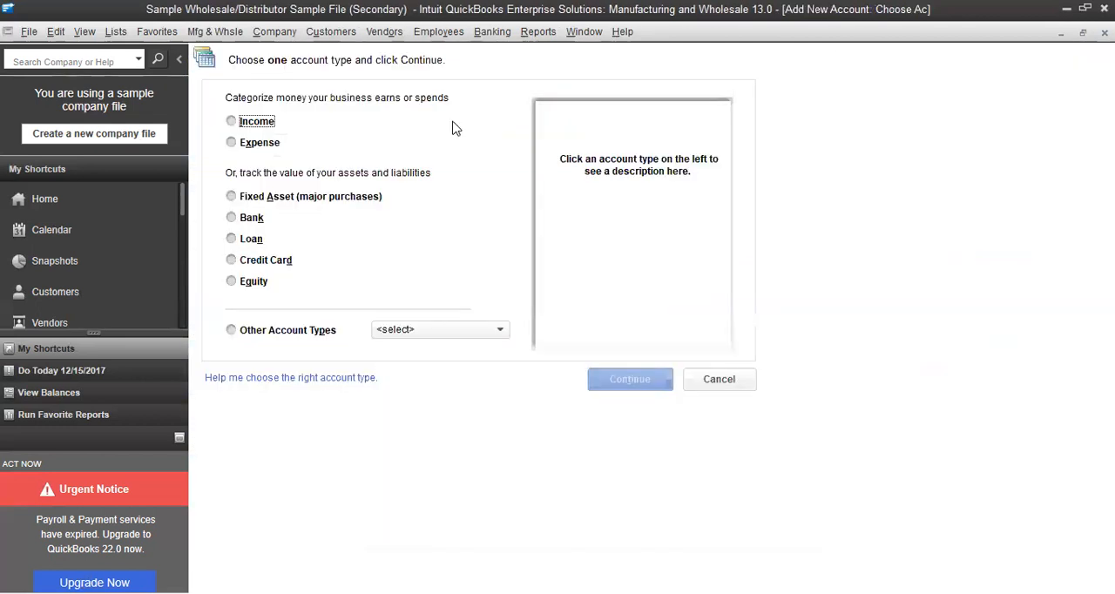
click(244, 219)
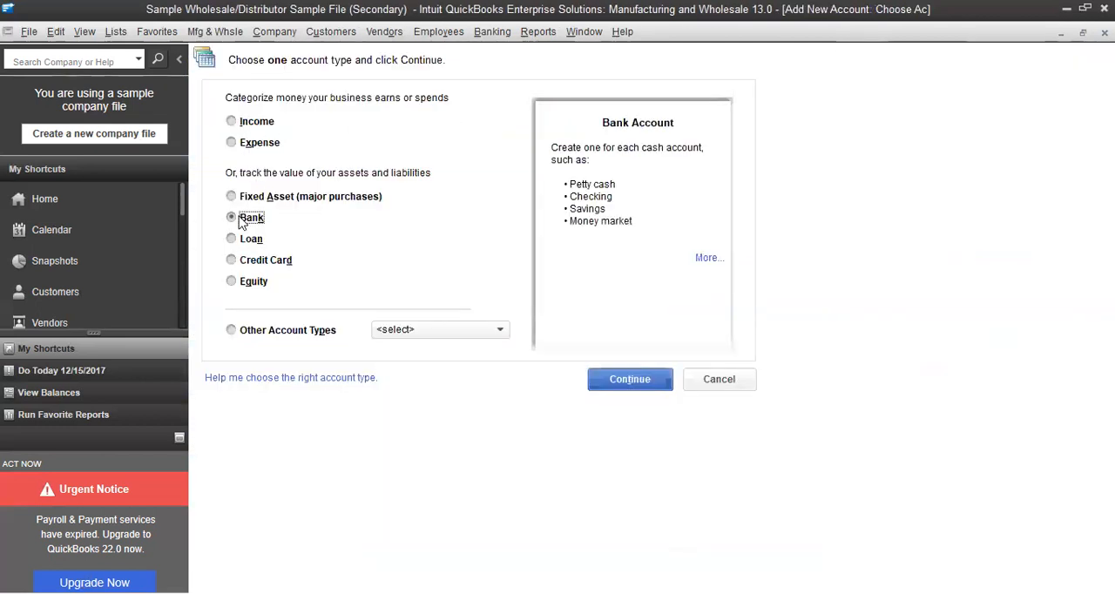
click(629, 379)
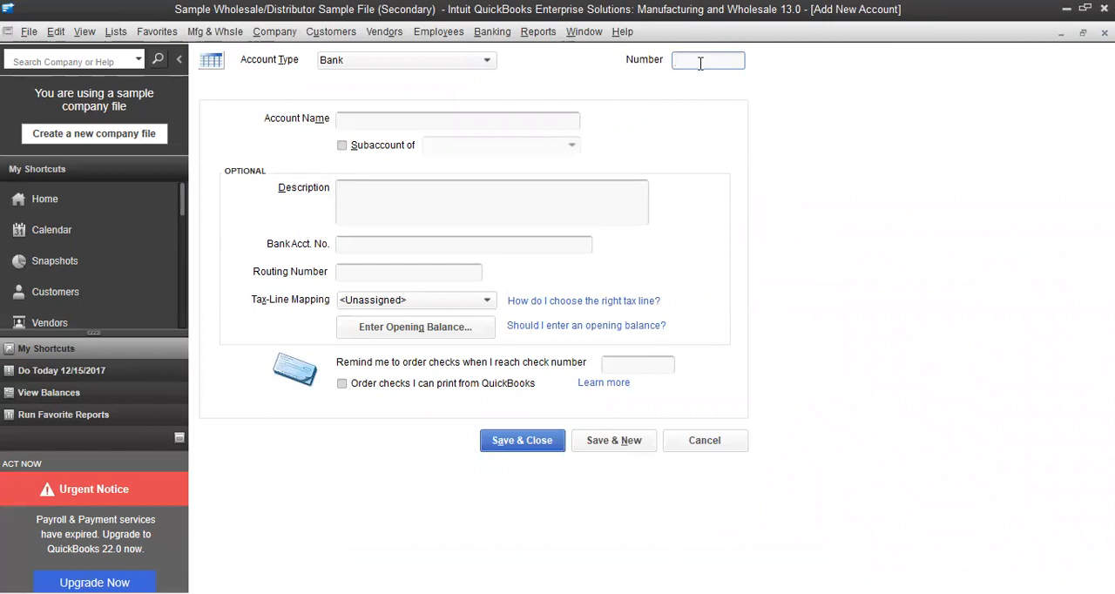
text(A110)
click(479, 121)
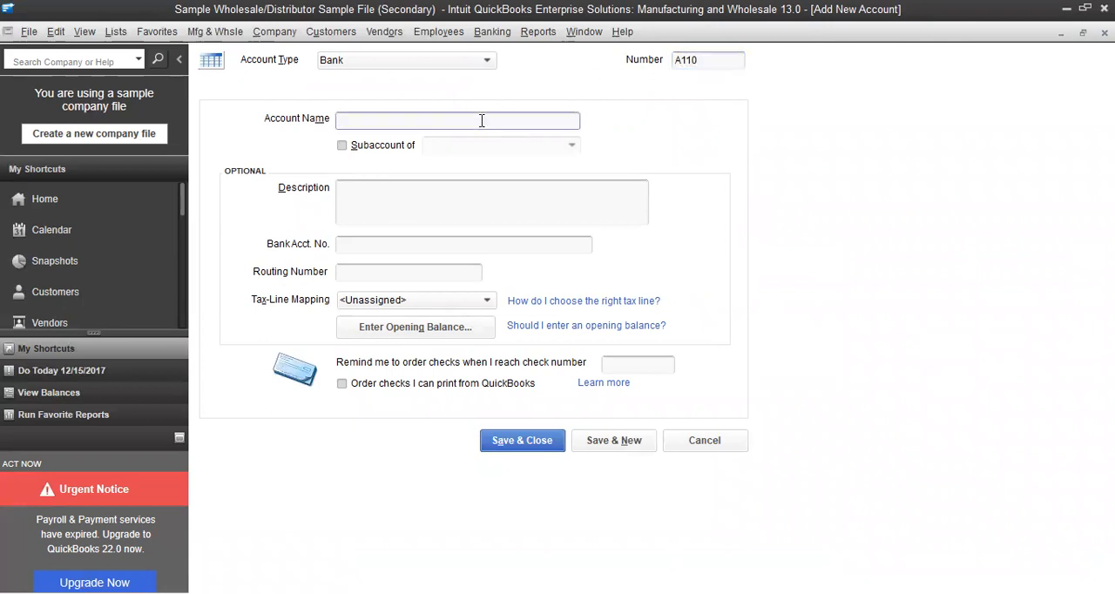
text(Cash on Hand)
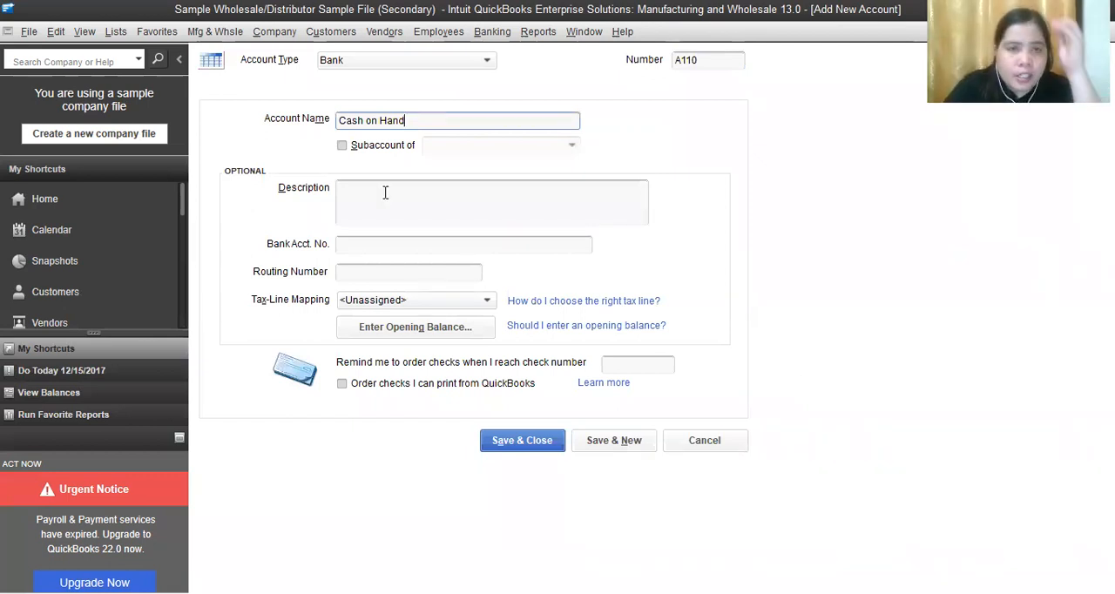
Make Cash on Hand a subaccount of A100 · Cash and Cash Equivalent, save it, and check both accounts in the list
click(342, 146)
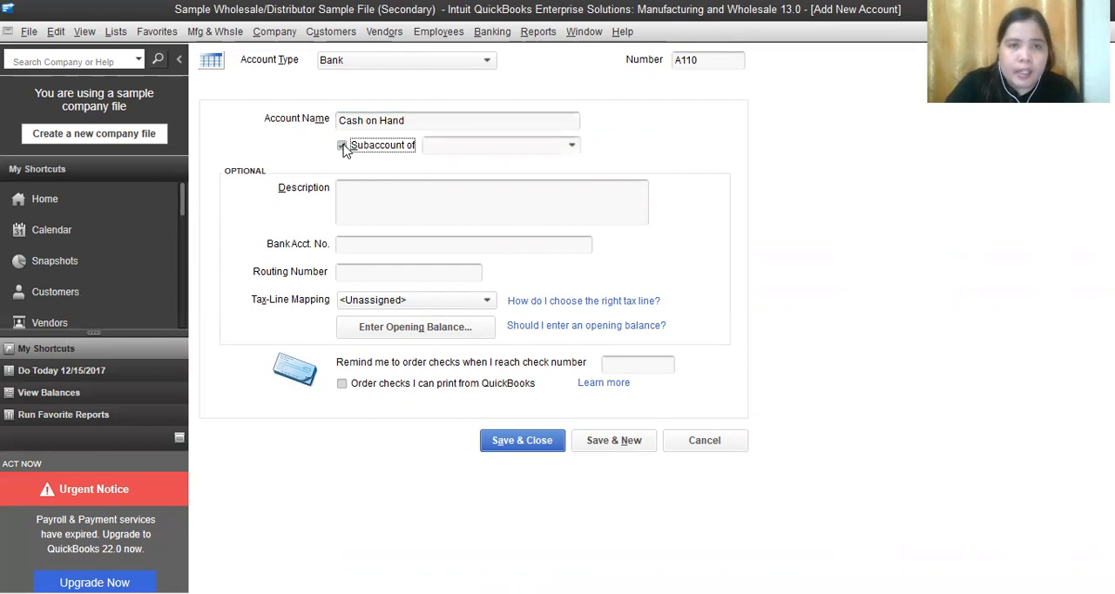
click(571, 146)
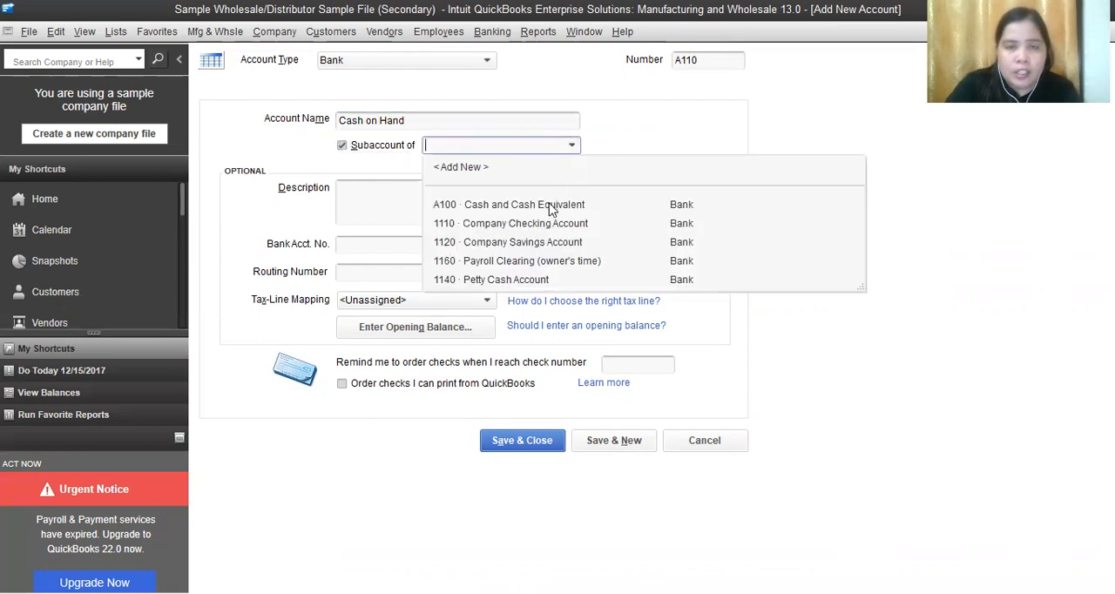
click(549, 205)
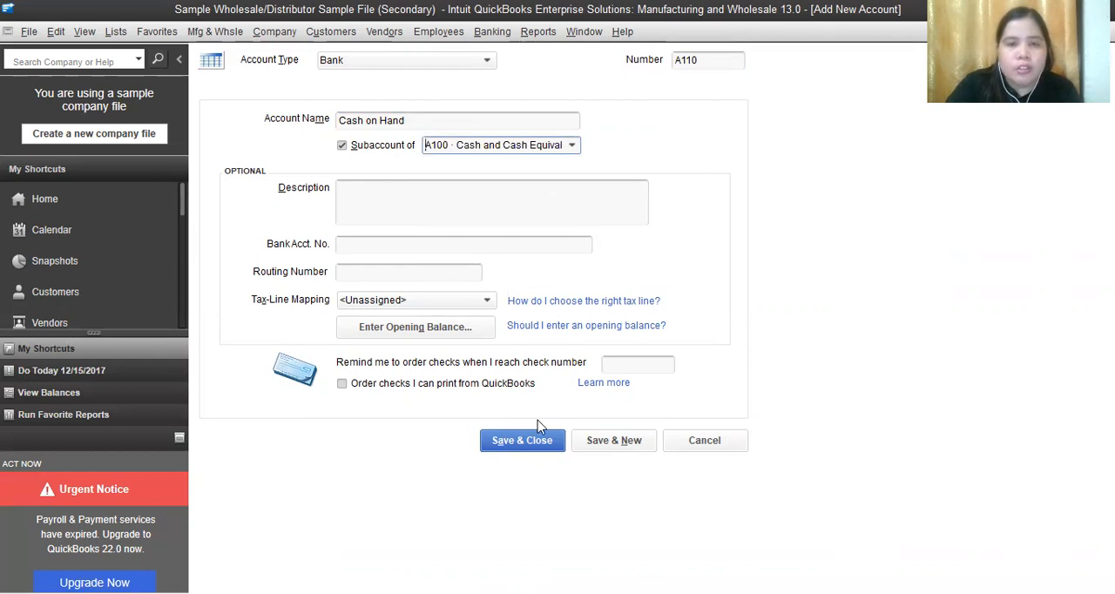
click(534, 442)
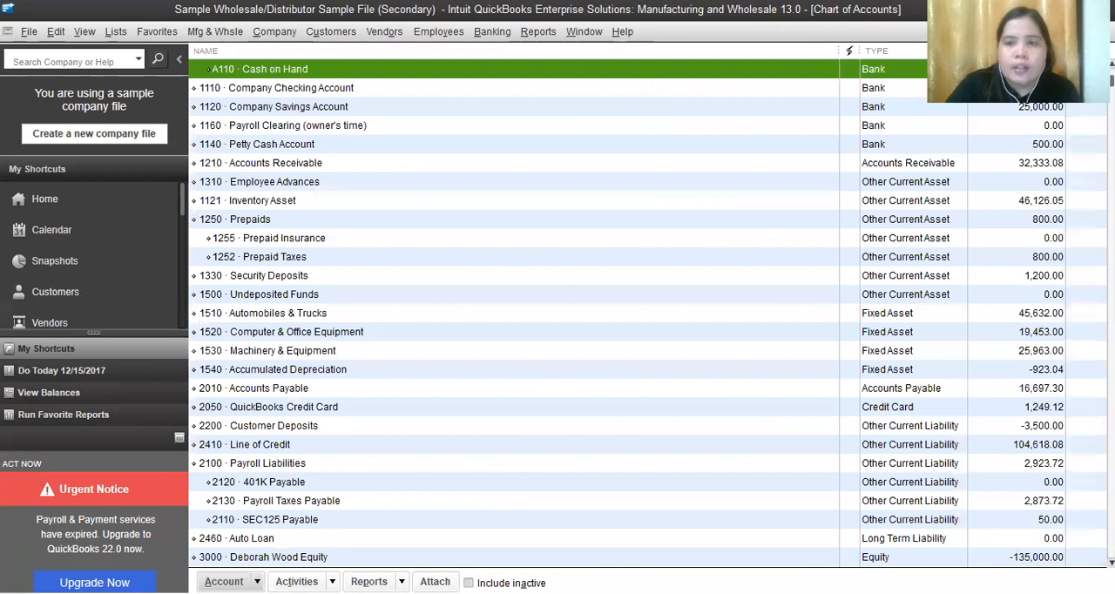
scroll(647, 305, up, 1)
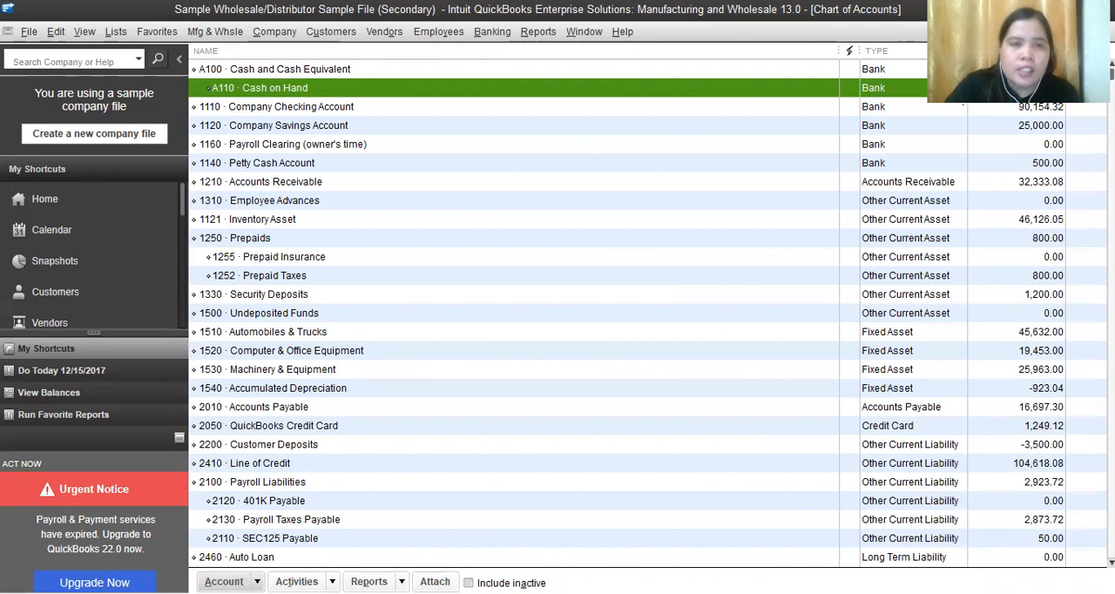
click(291, 72)
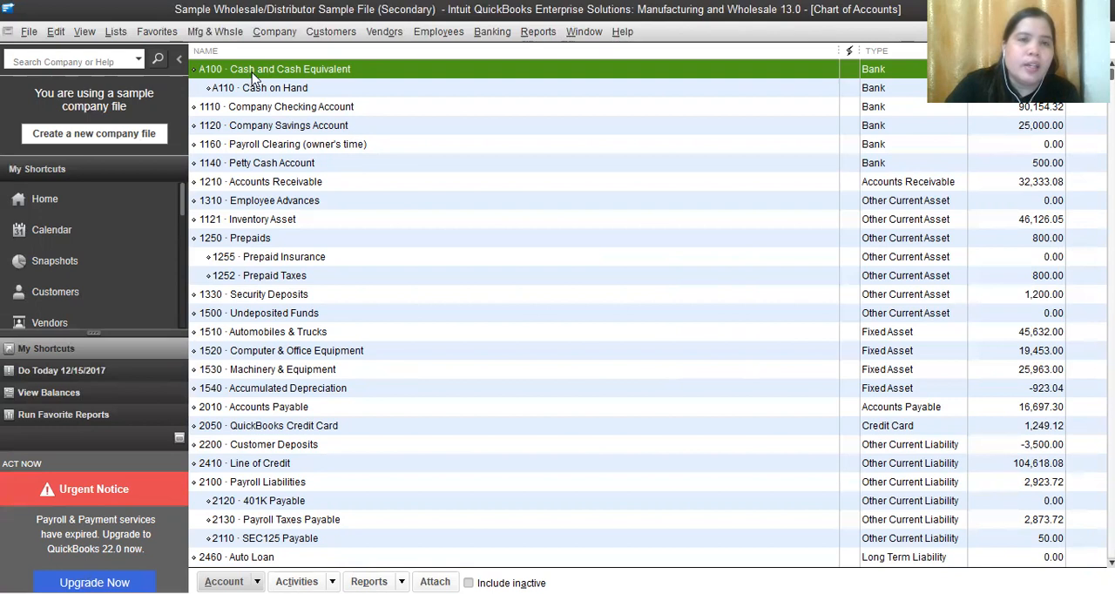
click(258, 90)
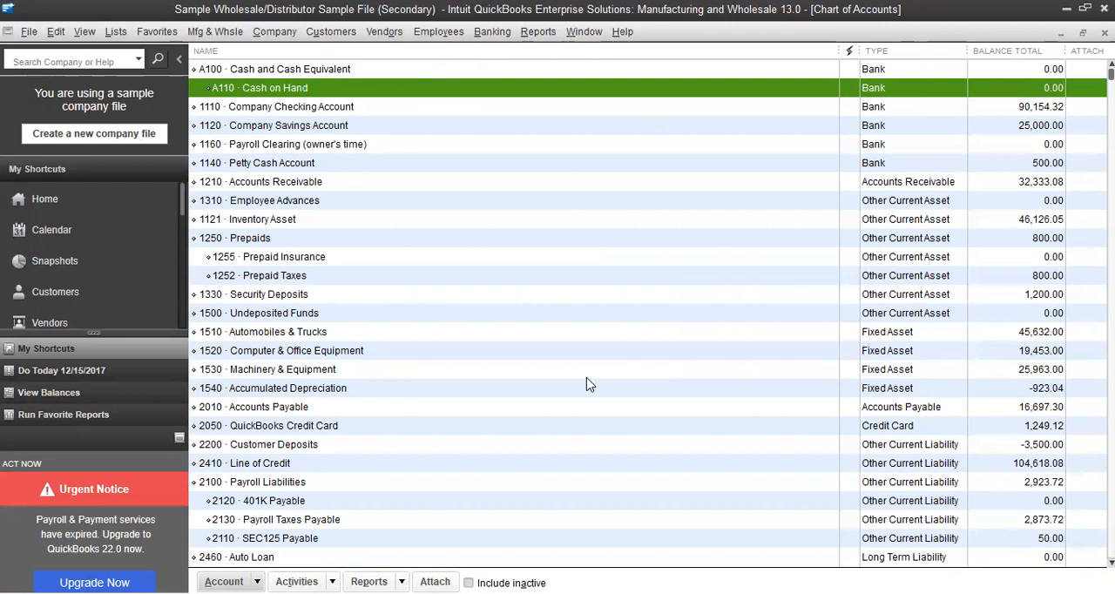
Start another new Bank account with number A120 and the name Cash in Bank
right_click(306, 92)
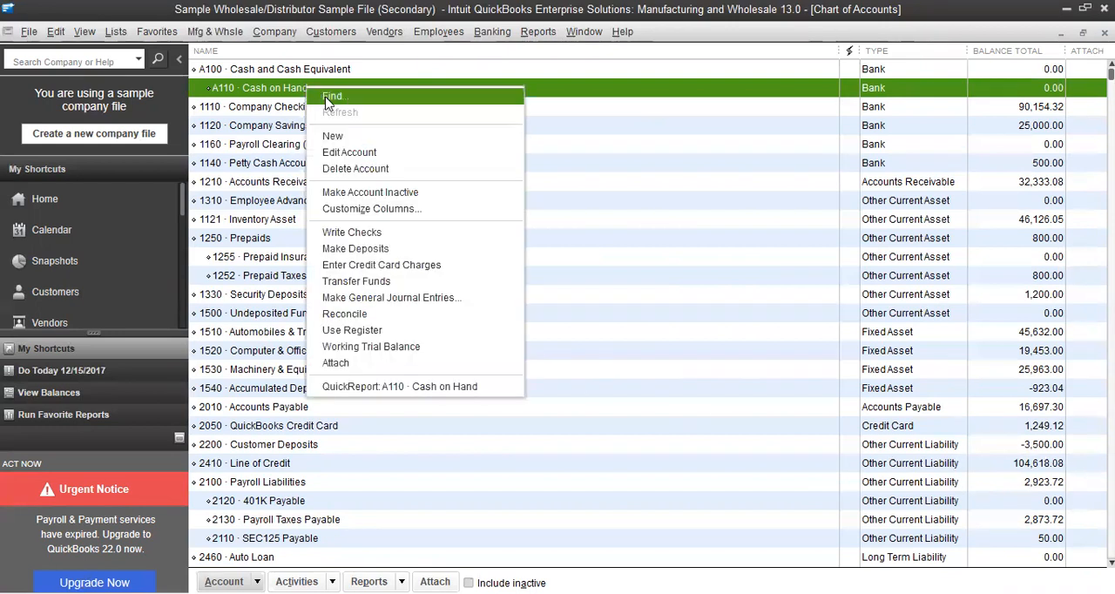
click(335, 136)
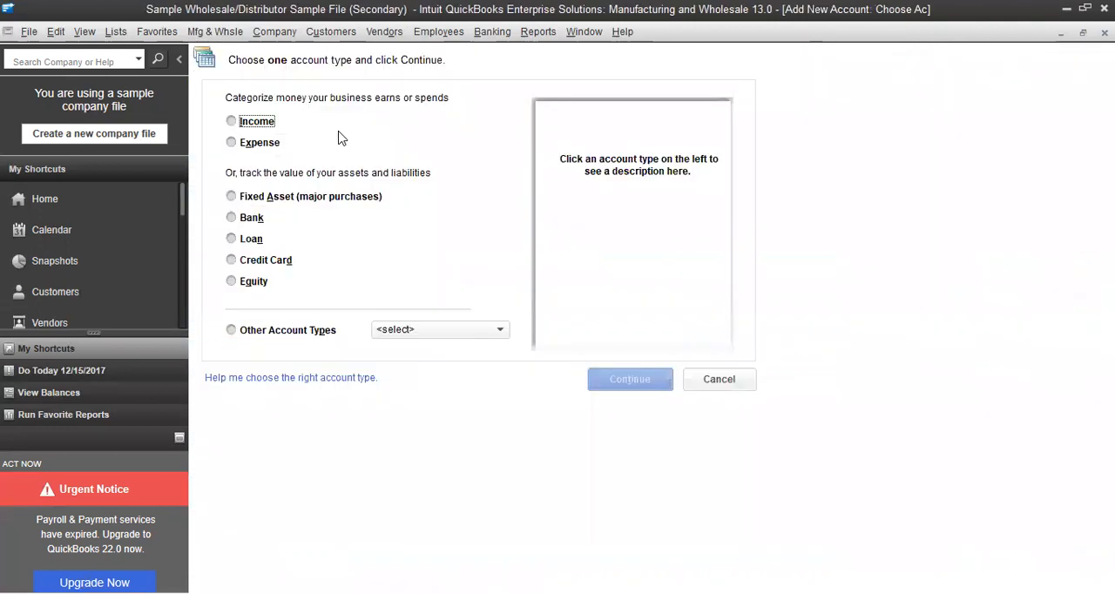
click(234, 218)
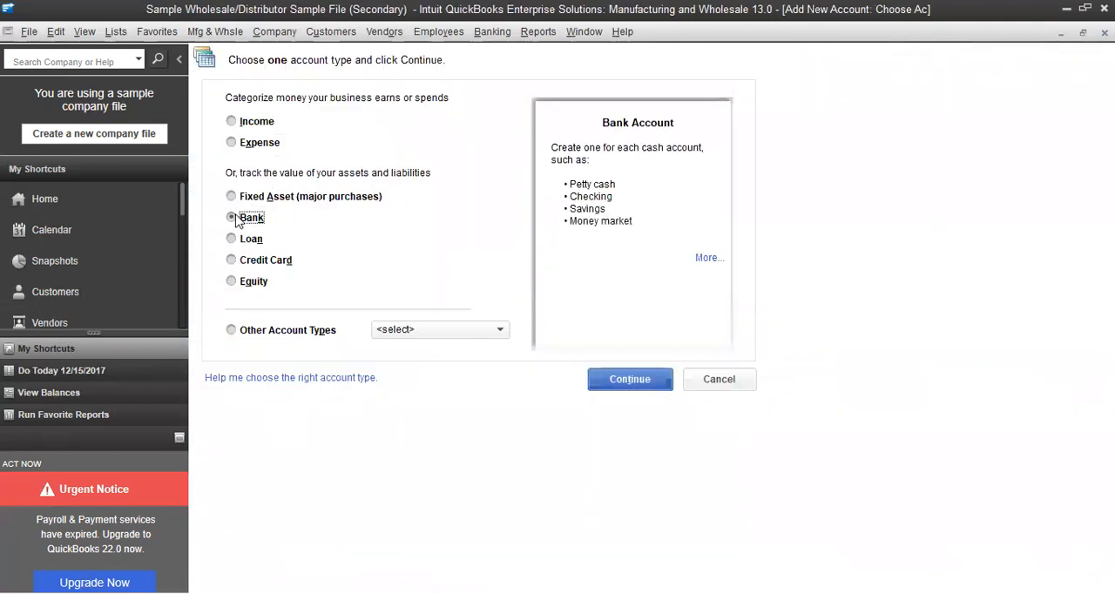
click(630, 379)
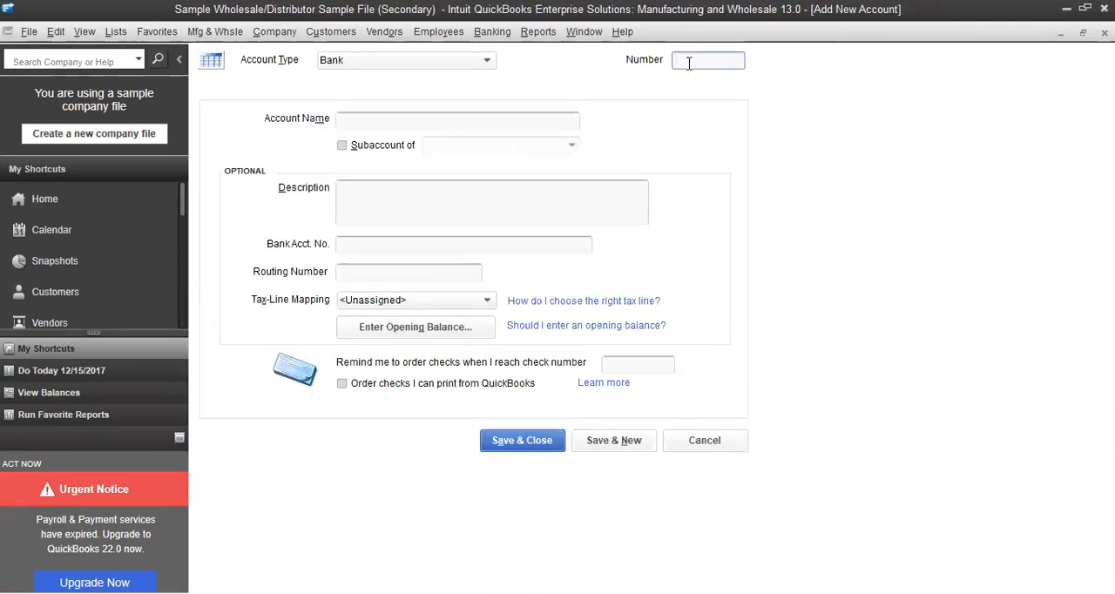
text(A120)
click(399, 120)
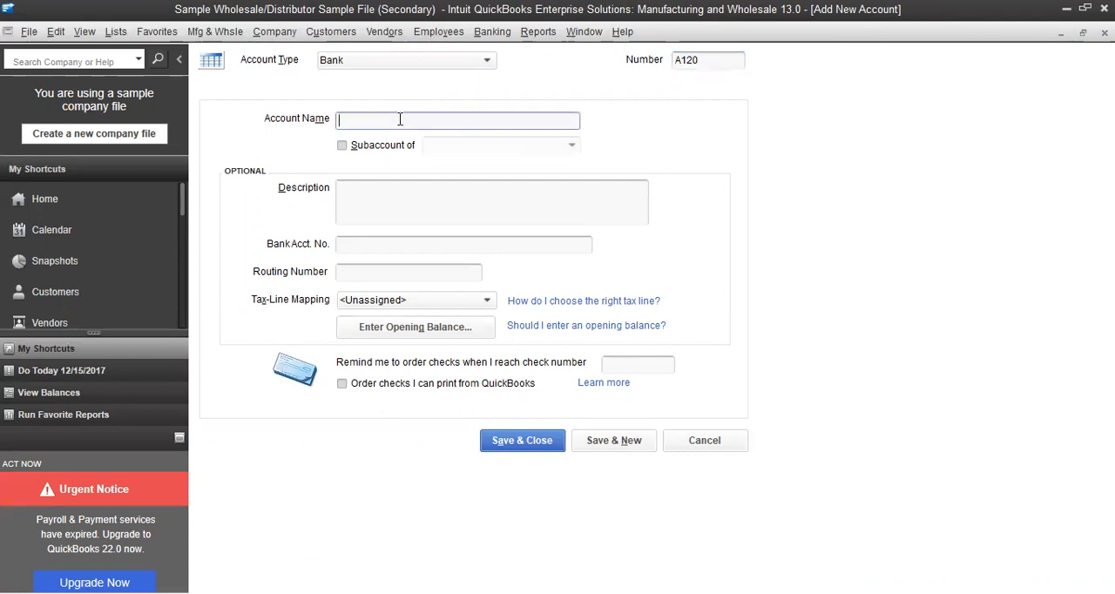
text(Cash in Bank)
Make Cash in Bank a subaccount of A100 · Cash and Cash Equivalent and save it, continuing with another new account
click(343, 147)
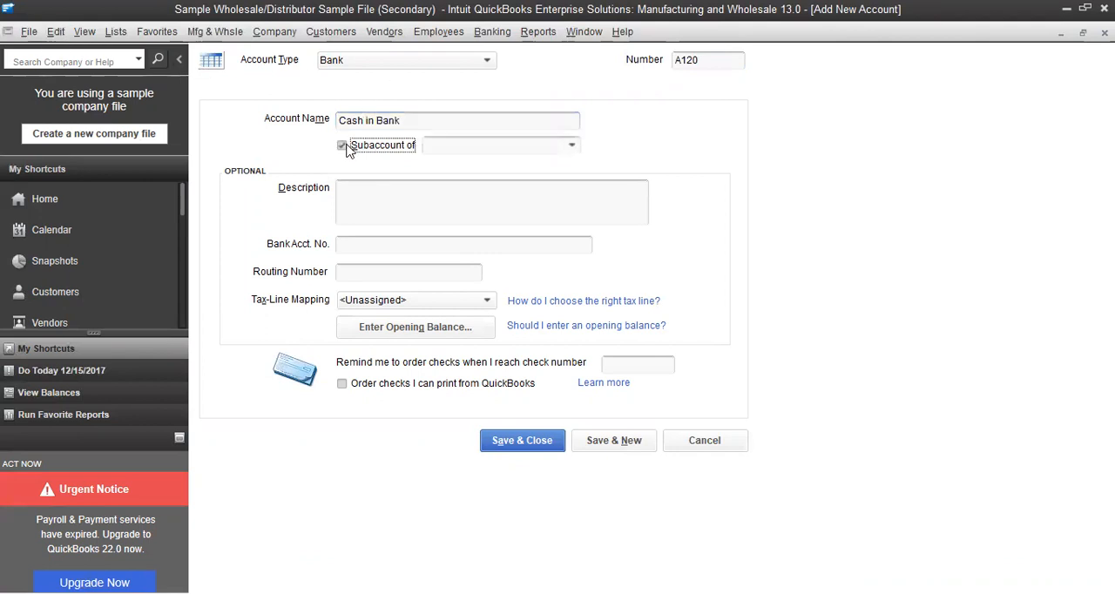
click(573, 146)
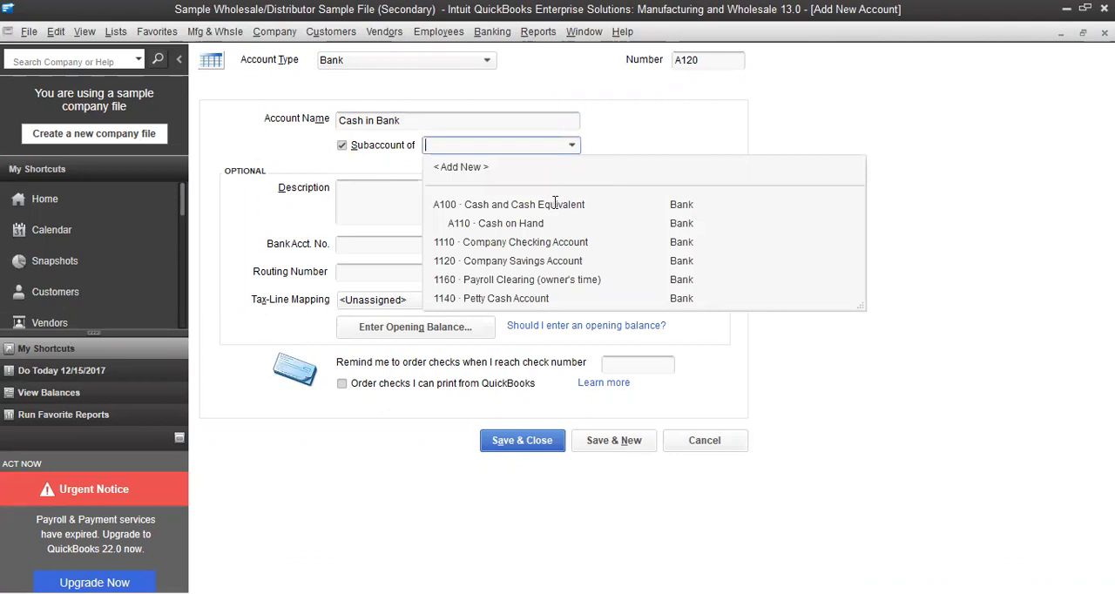
click(555, 204)
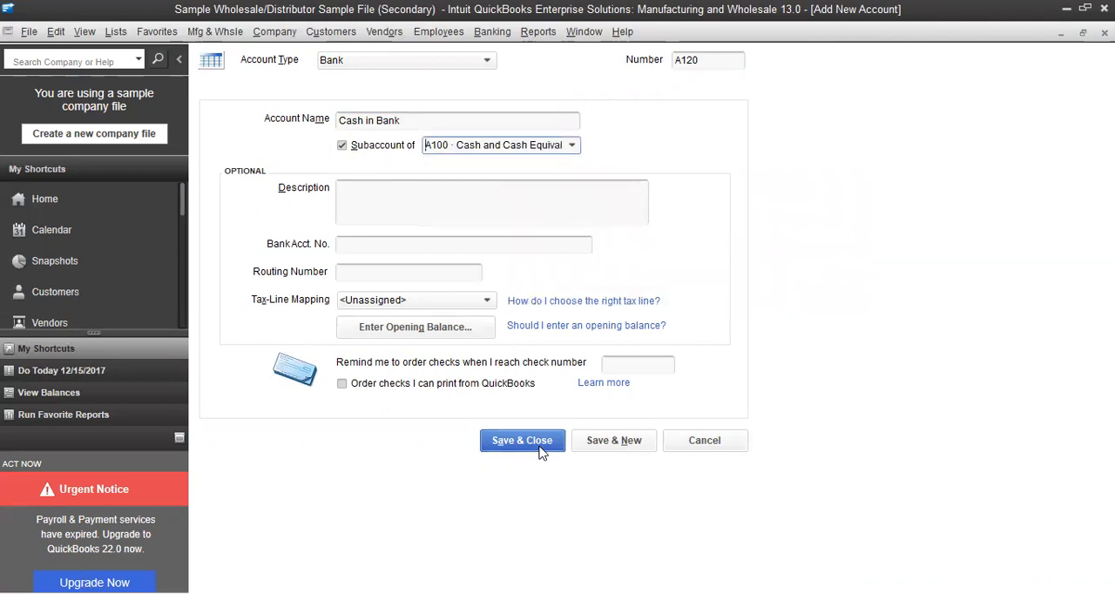
click(593, 444)
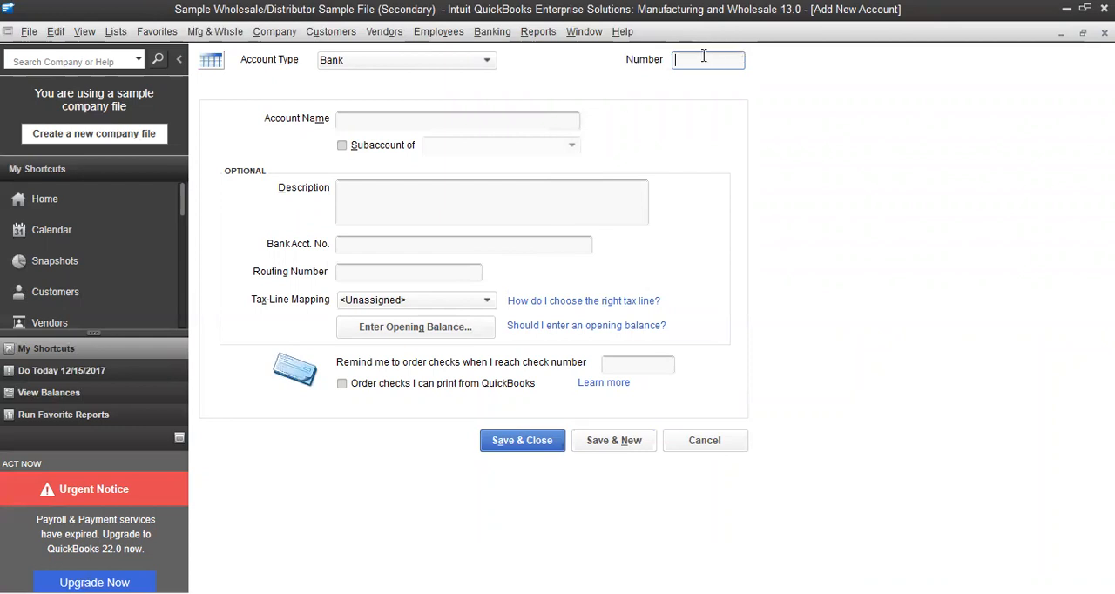
Give the new Bank account the number A121 and the name Cash in Bank-MBTC
text(A121)
click(441, 123)
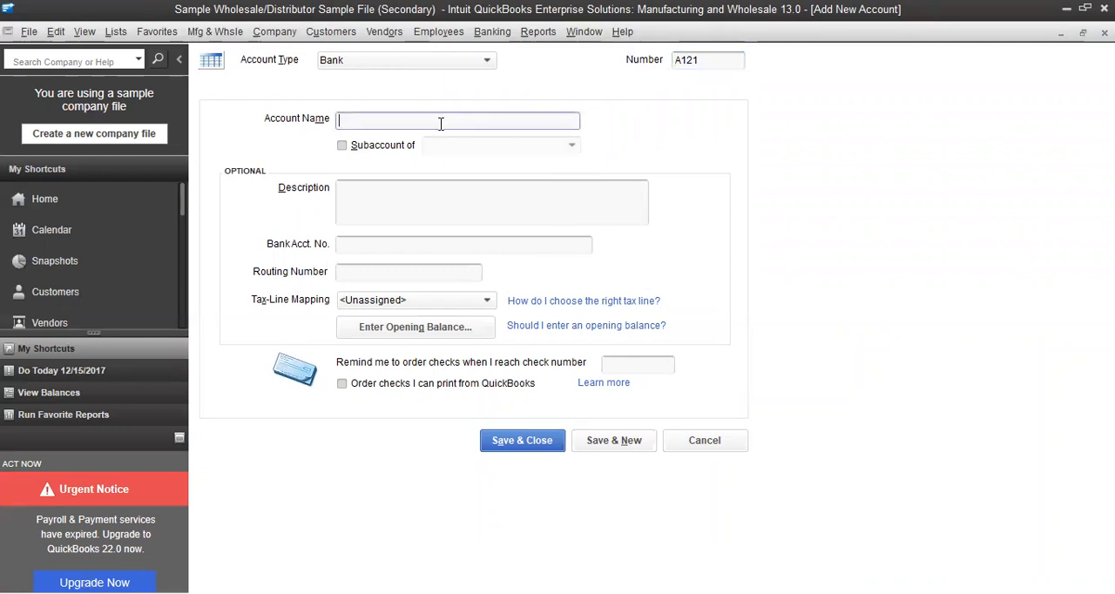
text(Cash in Ba)
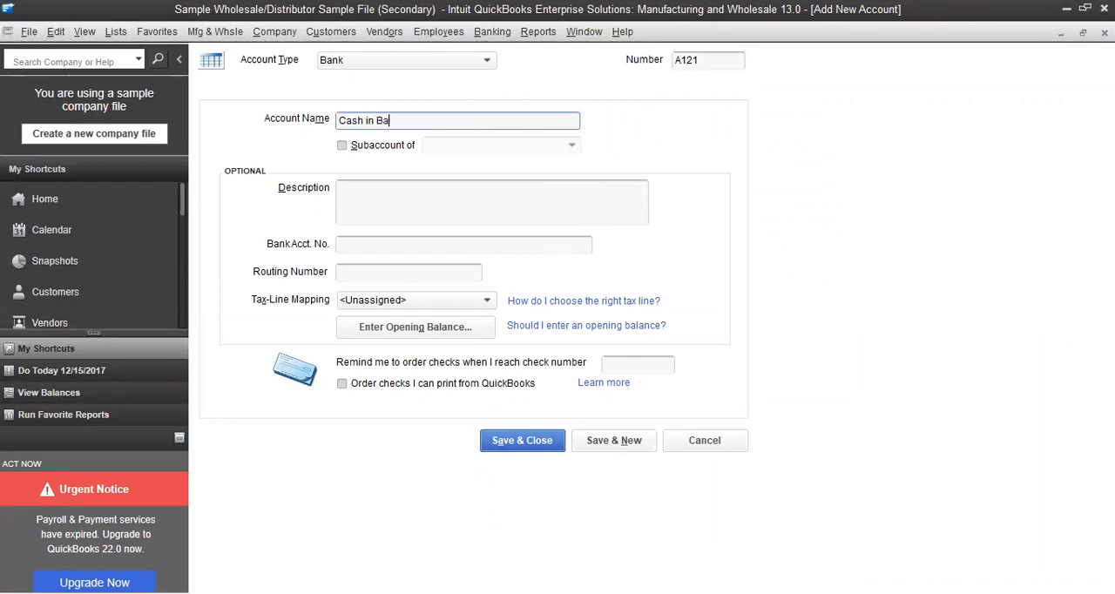
text(nk-MBTC)
Make Cash in Bank-MBTC a subaccount of A120 · Cash in Bank and save it to the chart of accounts
click(343, 147)
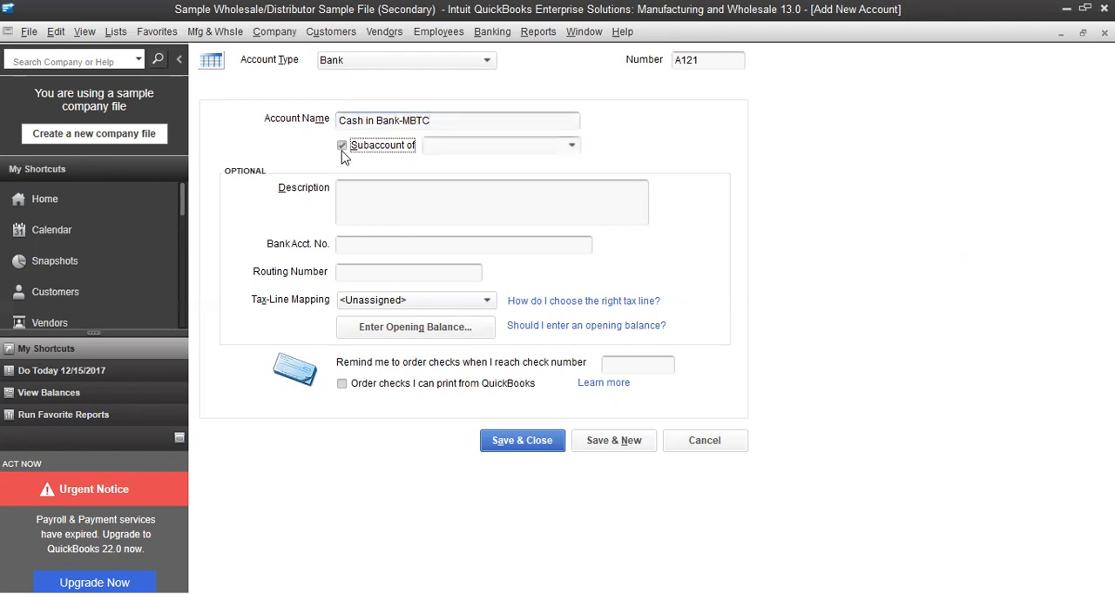
click(570, 148)
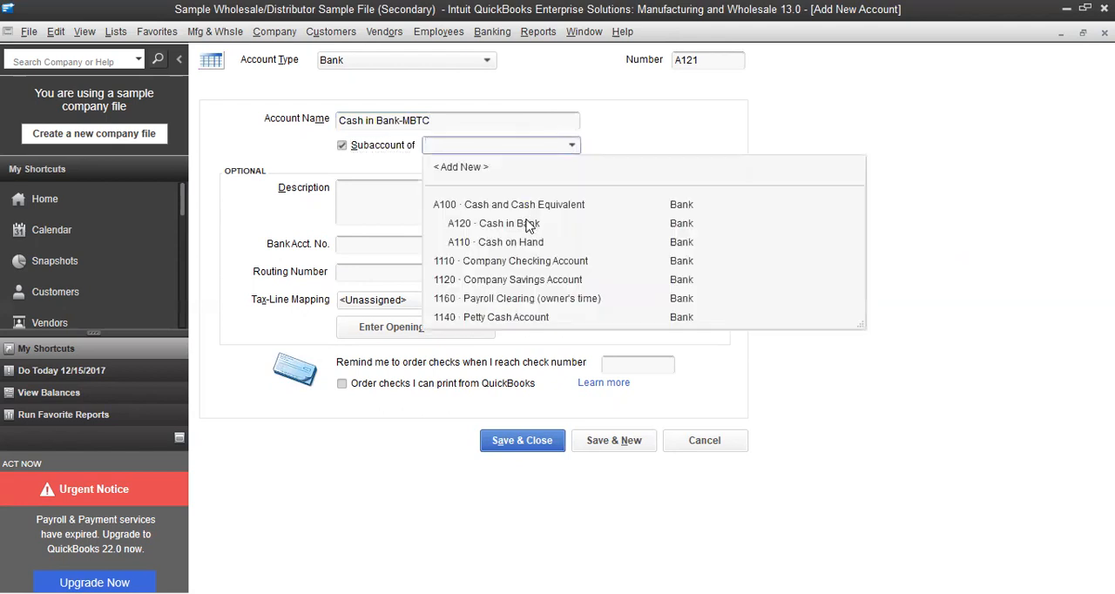
click(523, 205)
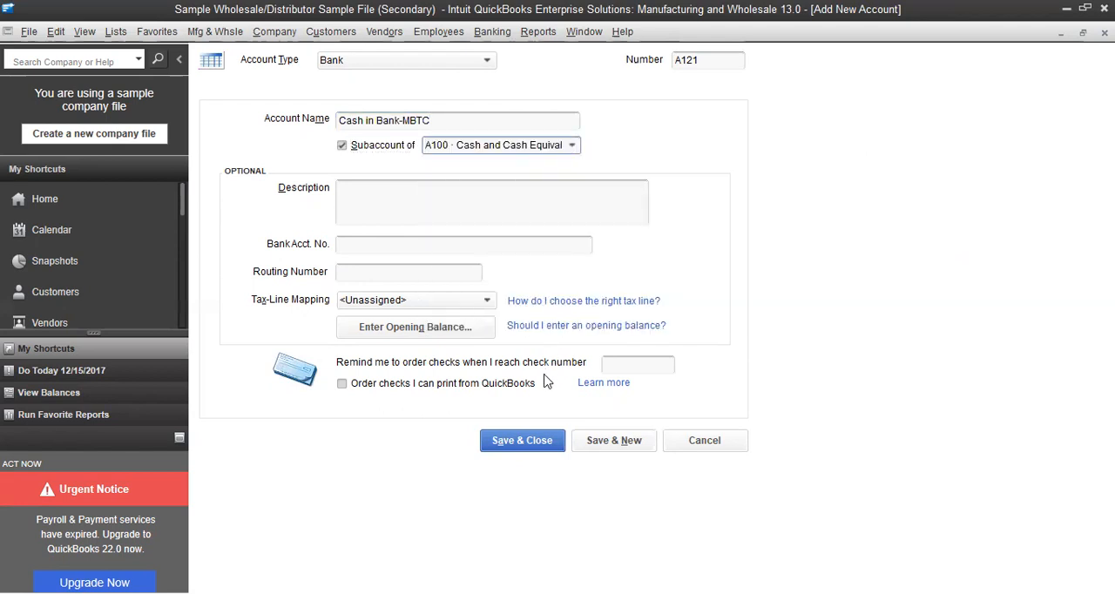
click(526, 441)
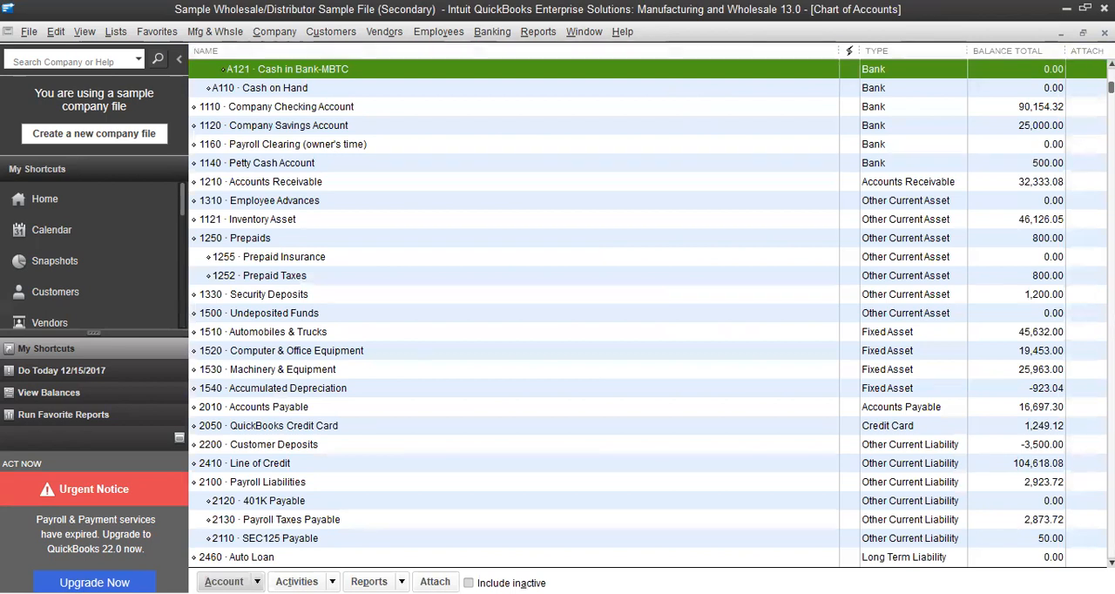
Review how Cash and Cash Equivalent, Cash in Bank, Cash in Bank-MBTC and Cash on Hand are nested in the chart of accounts
scroll(648, 313, up, 1)
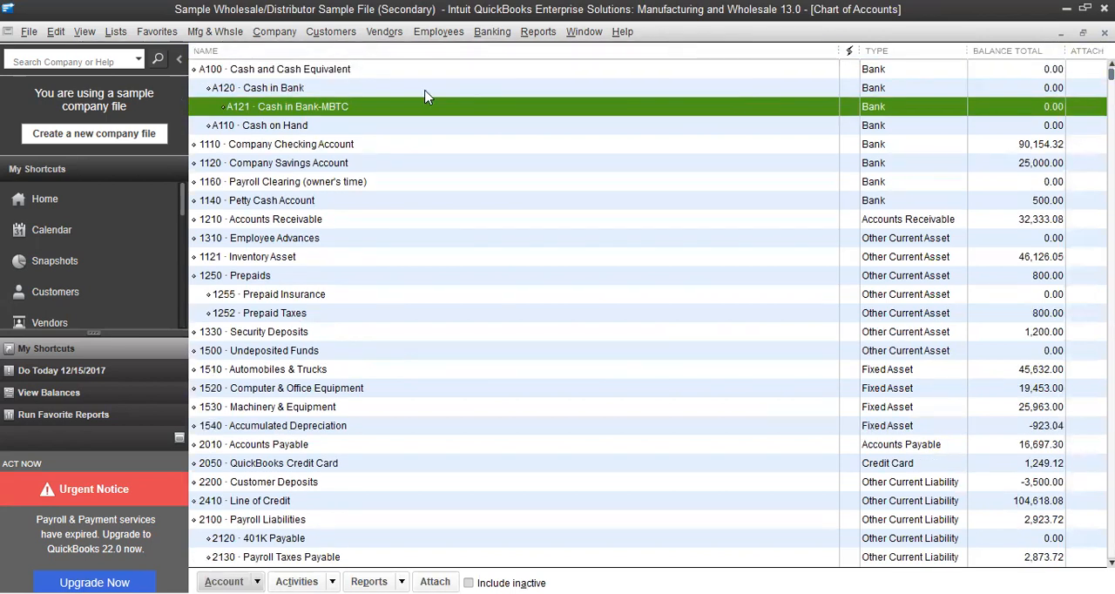
click(370, 75)
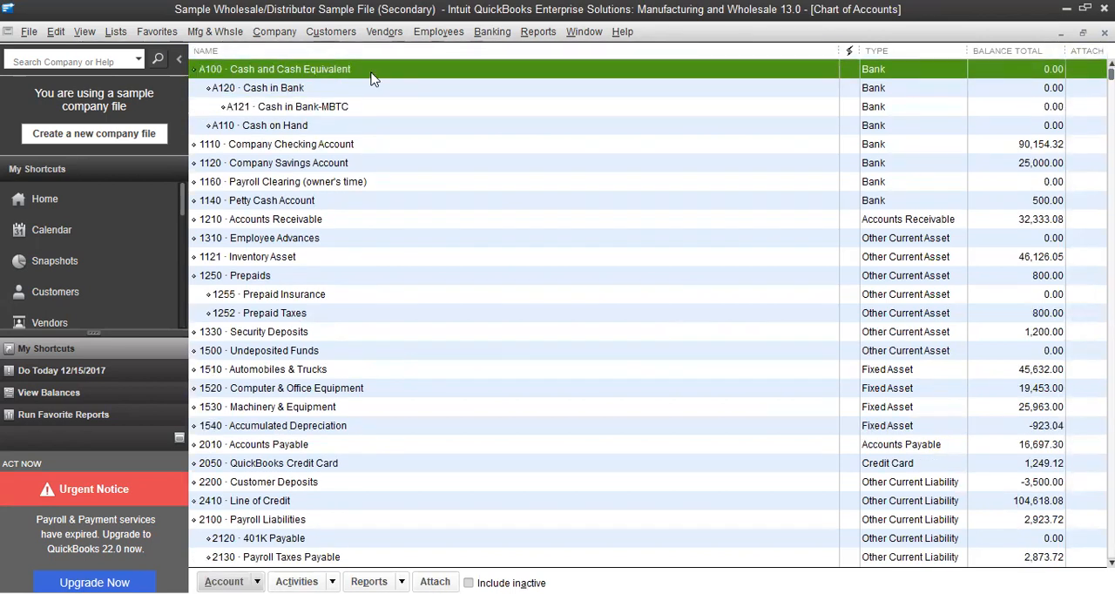
click(341, 90)
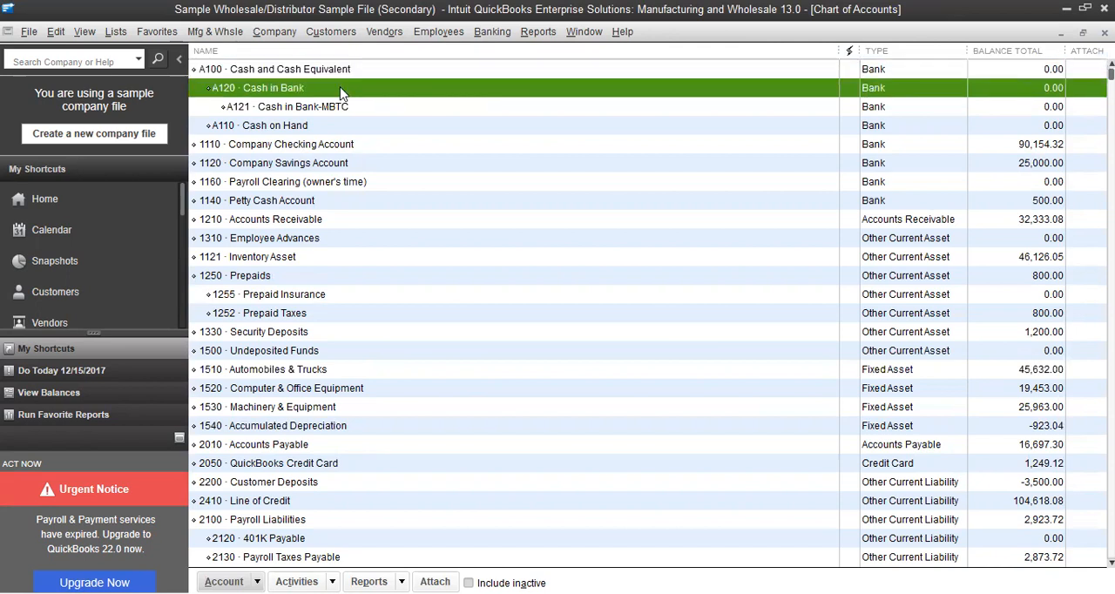
click(341, 108)
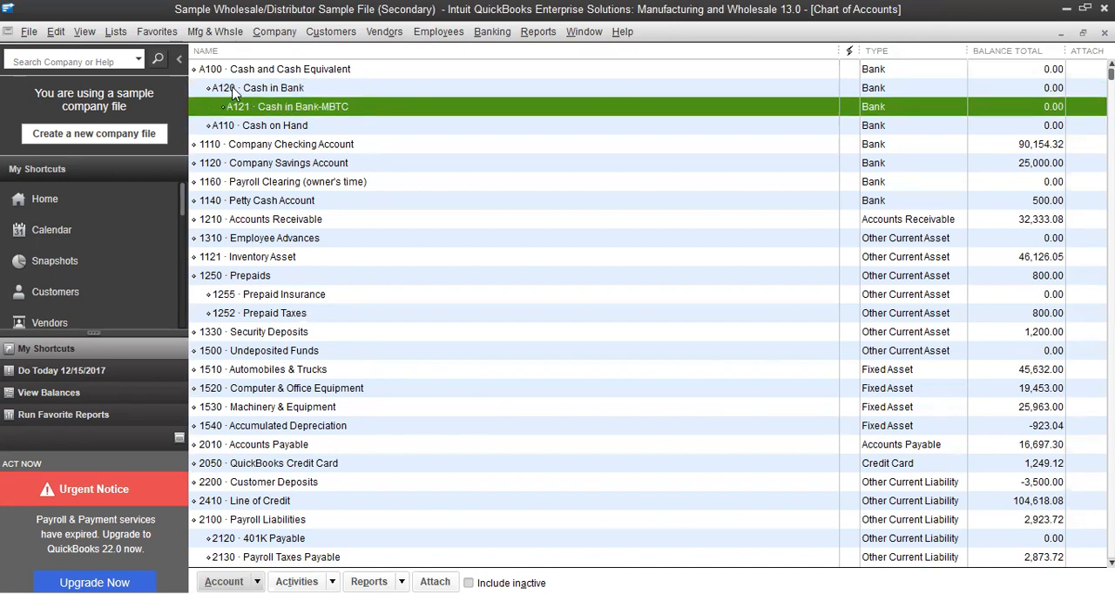
click(279, 90)
click(289, 108)
click(262, 127)
click(259, 89)
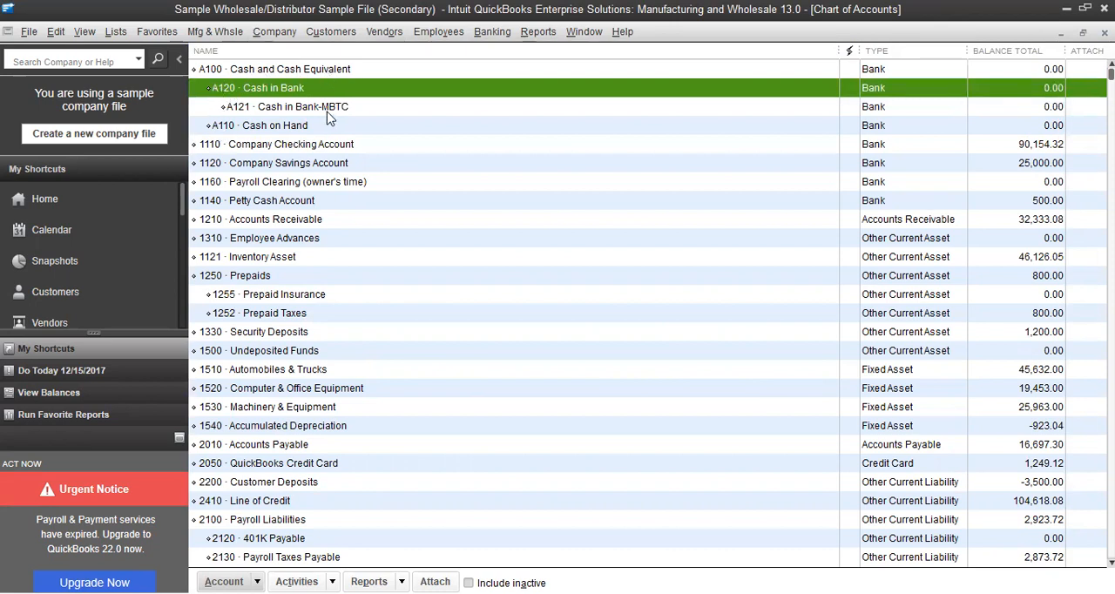
Start a new account of type Accounts Receivable with the number A200
right_click(408, 94)
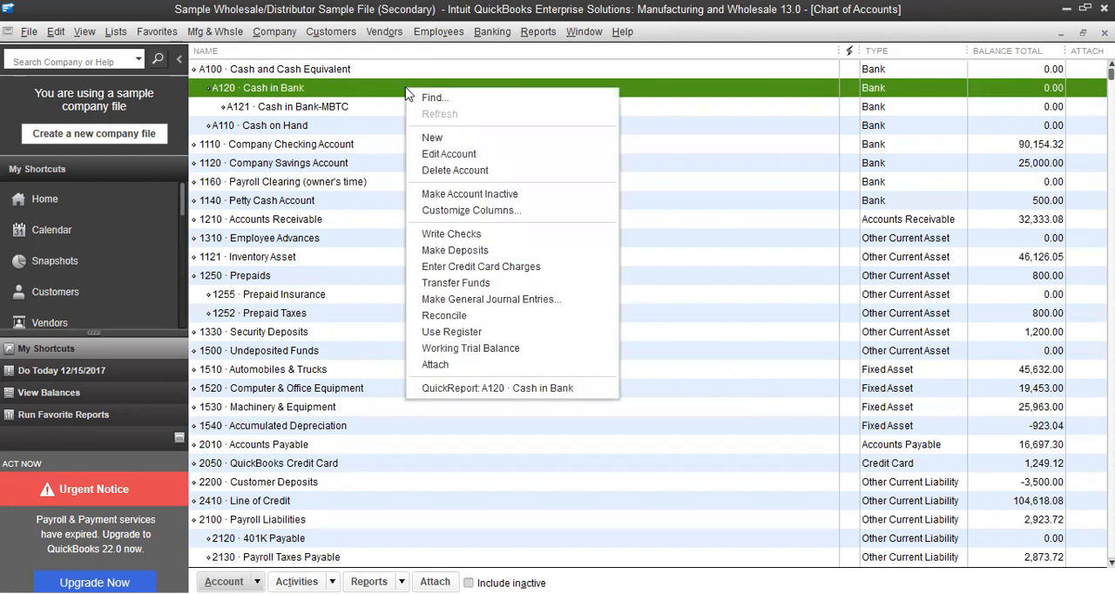
click(440, 140)
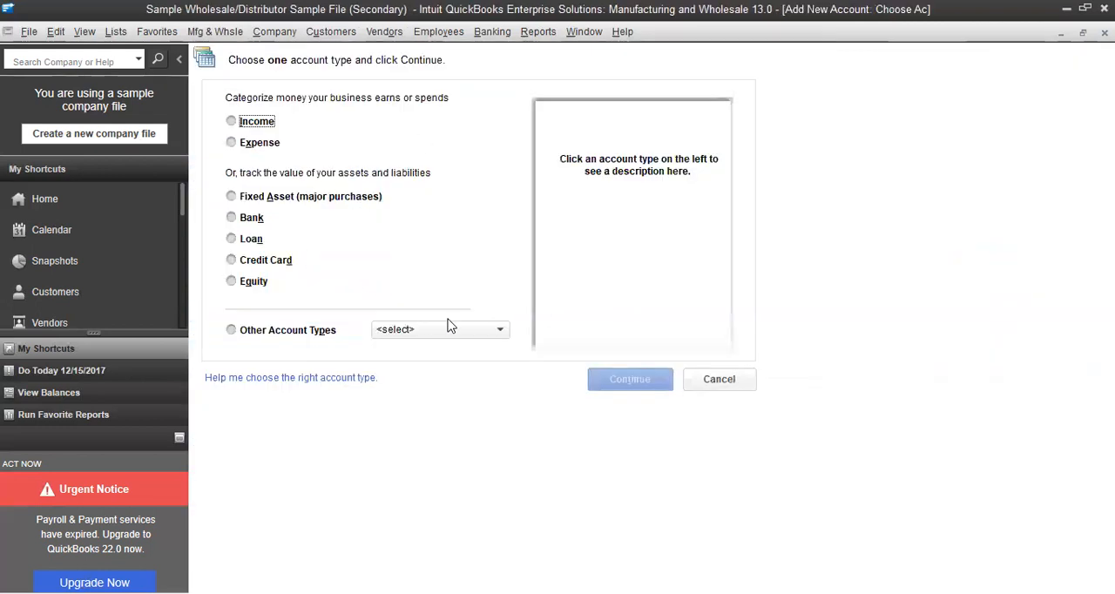
click(494, 336)
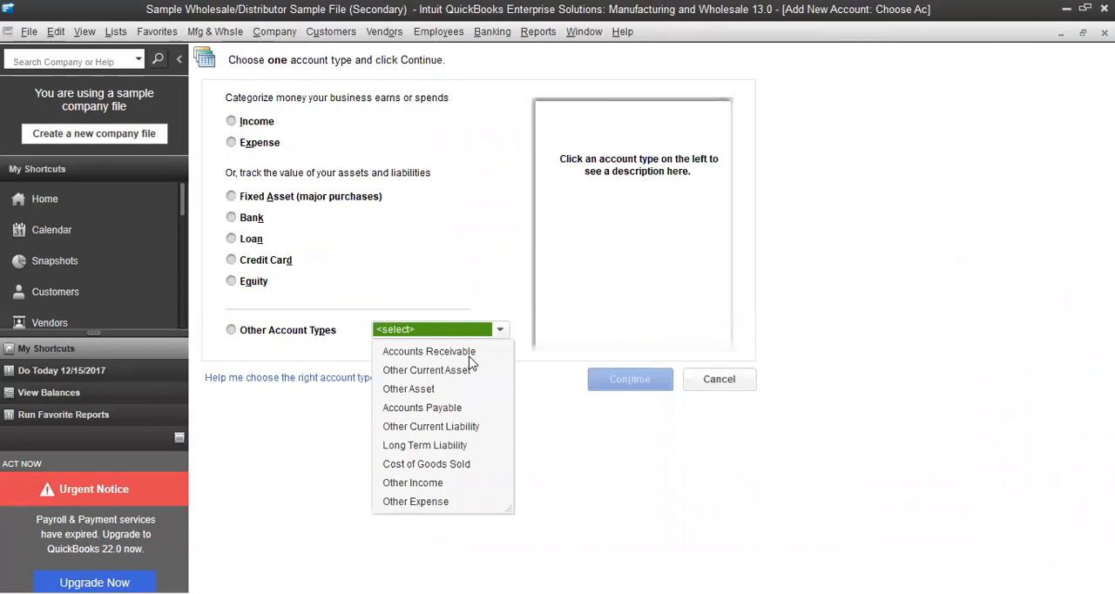
click(470, 352)
click(618, 384)
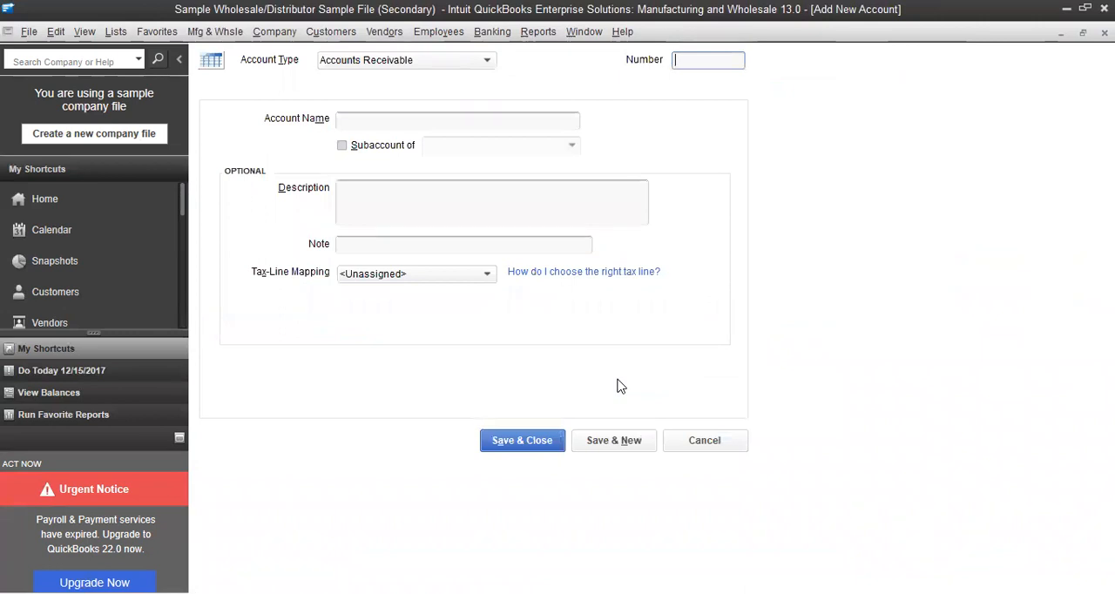
text(A200)
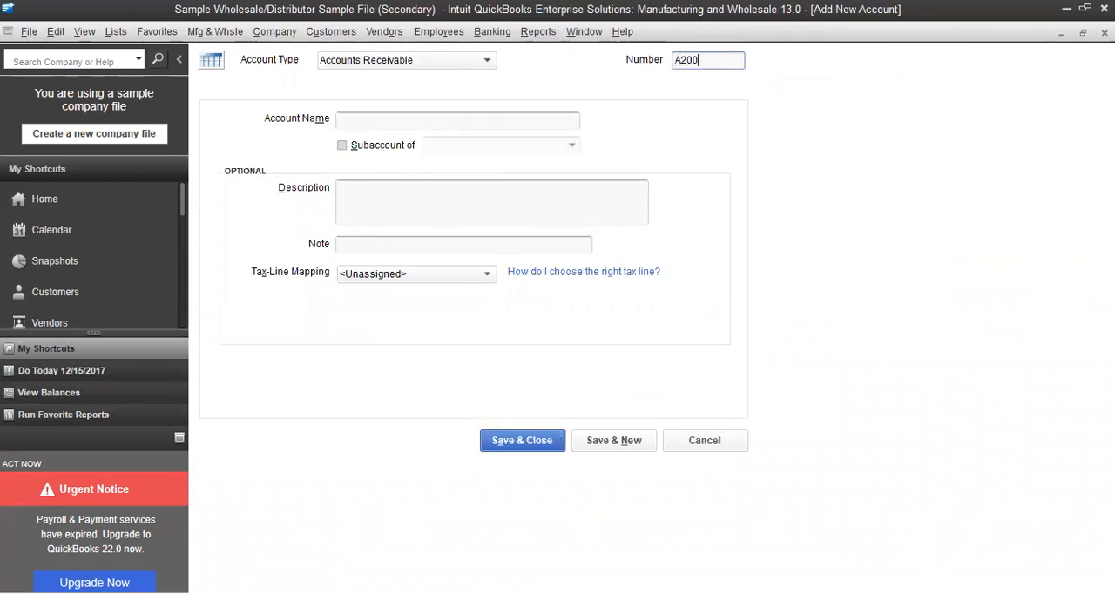
Name the A200 account Trade and Other Receivables and save it to the chart of accounts
click(358, 120)
text(Trade and Other Re)
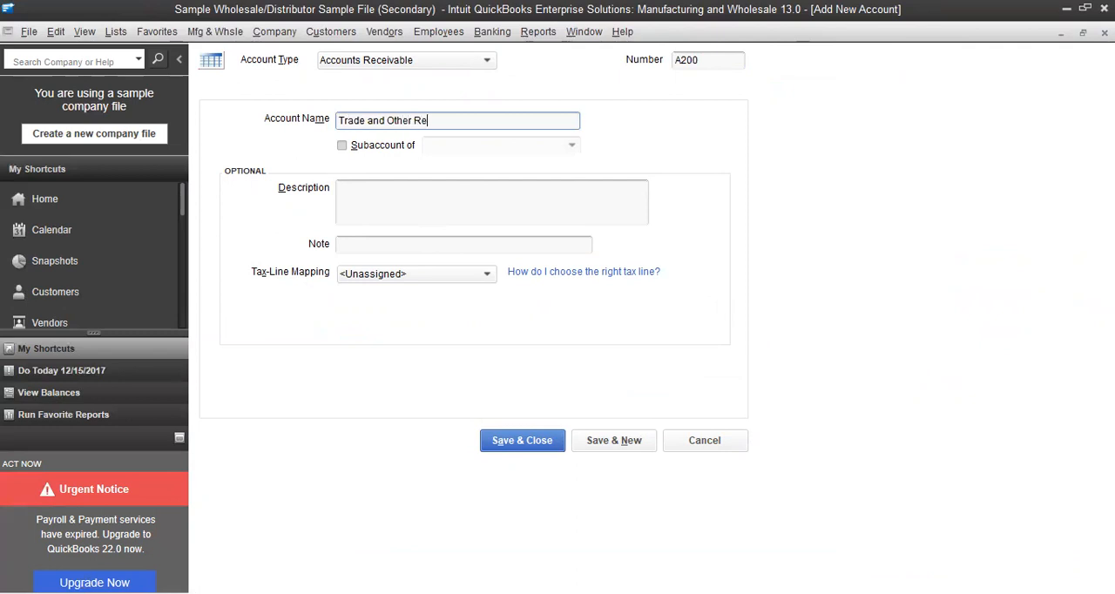
text(ceivables)
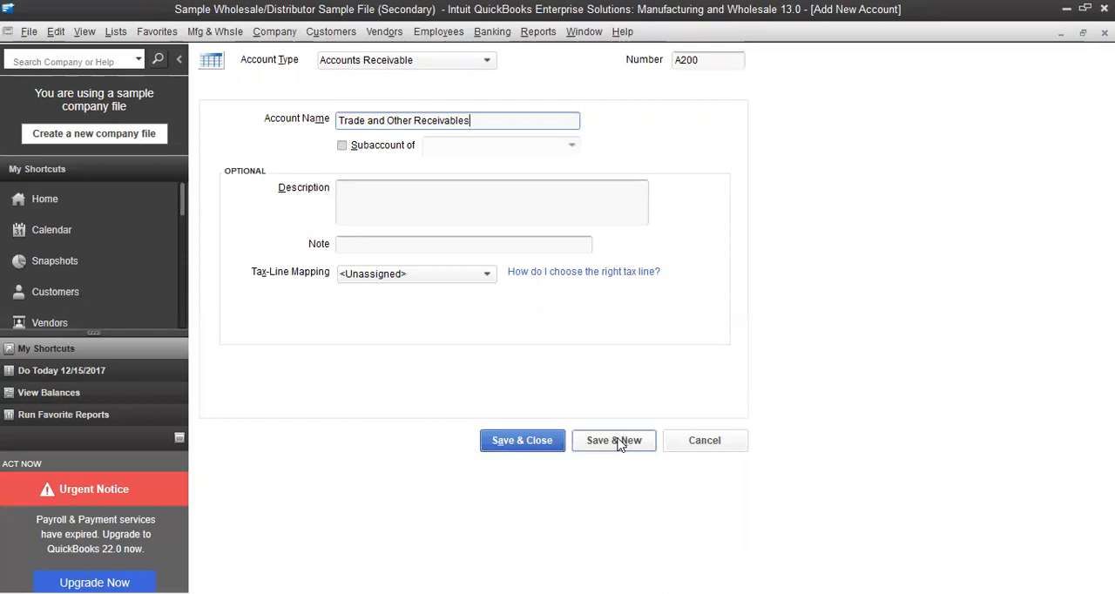
click(540, 443)
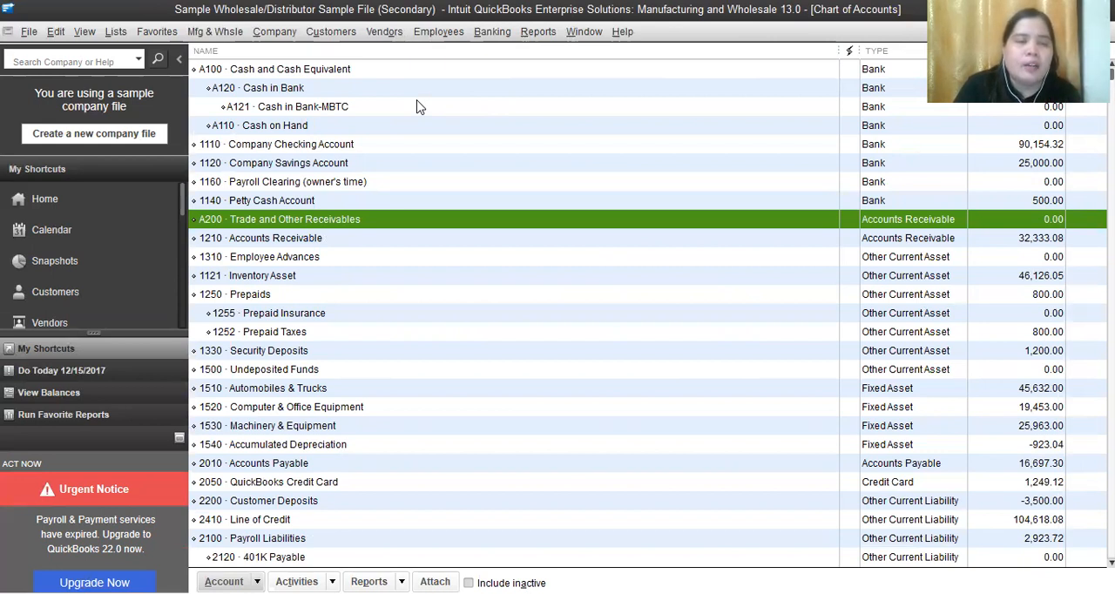
Turn off the use of account numbers in the company's accounting preferences and apply the change
click(57, 31)
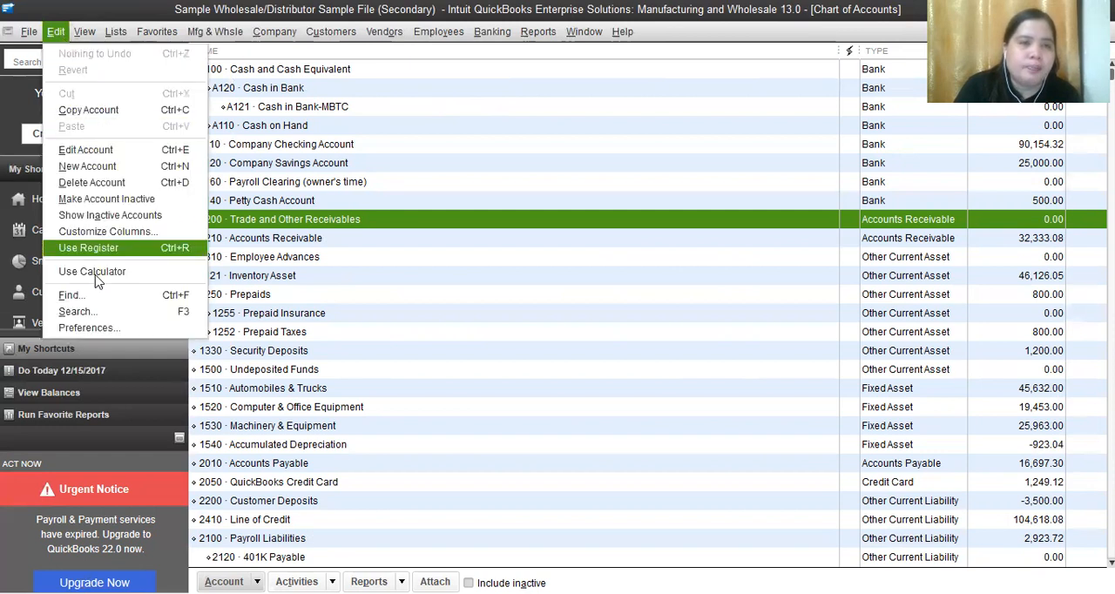
click(97, 327)
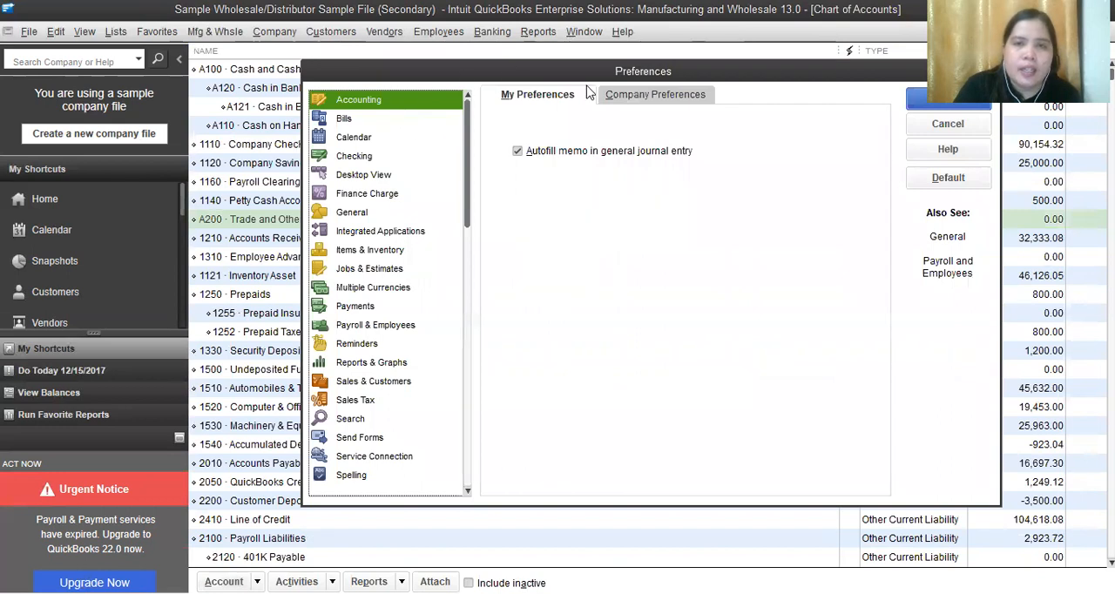
click(625, 100)
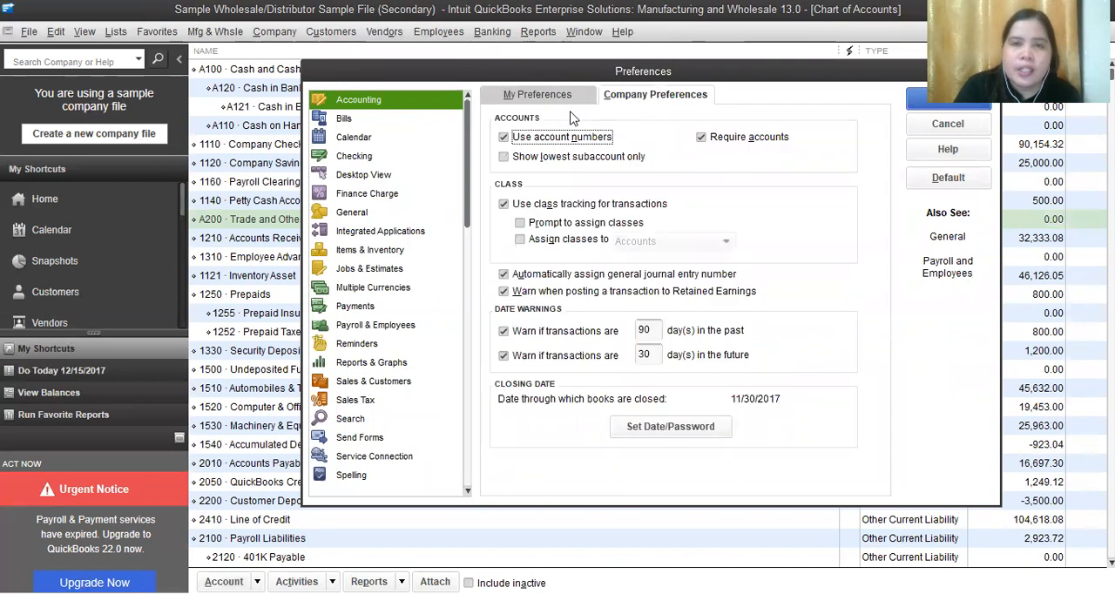
click(503, 141)
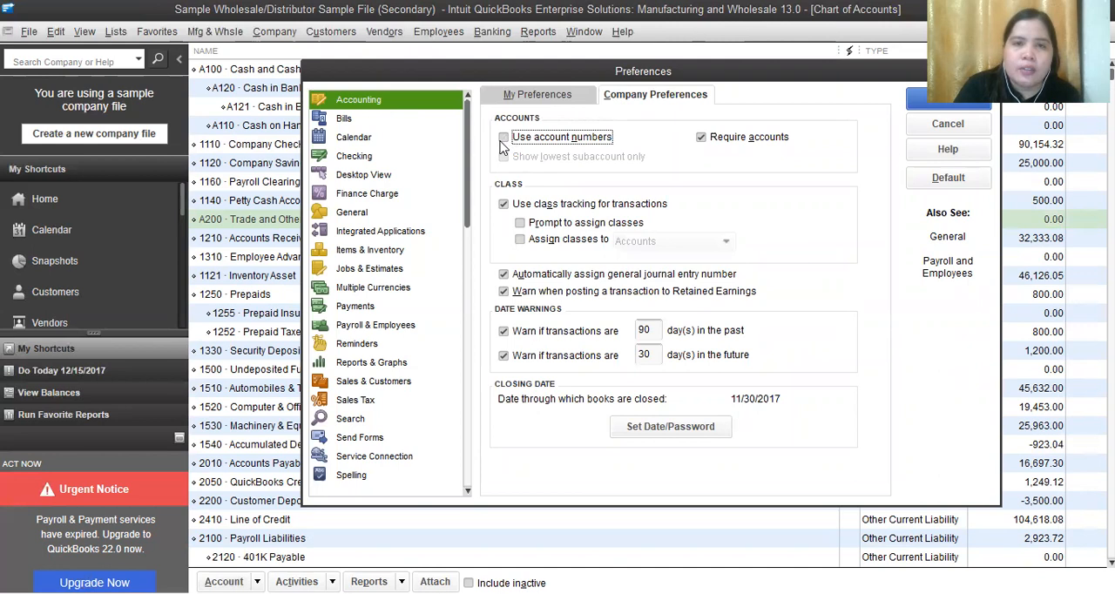
click(949, 101)
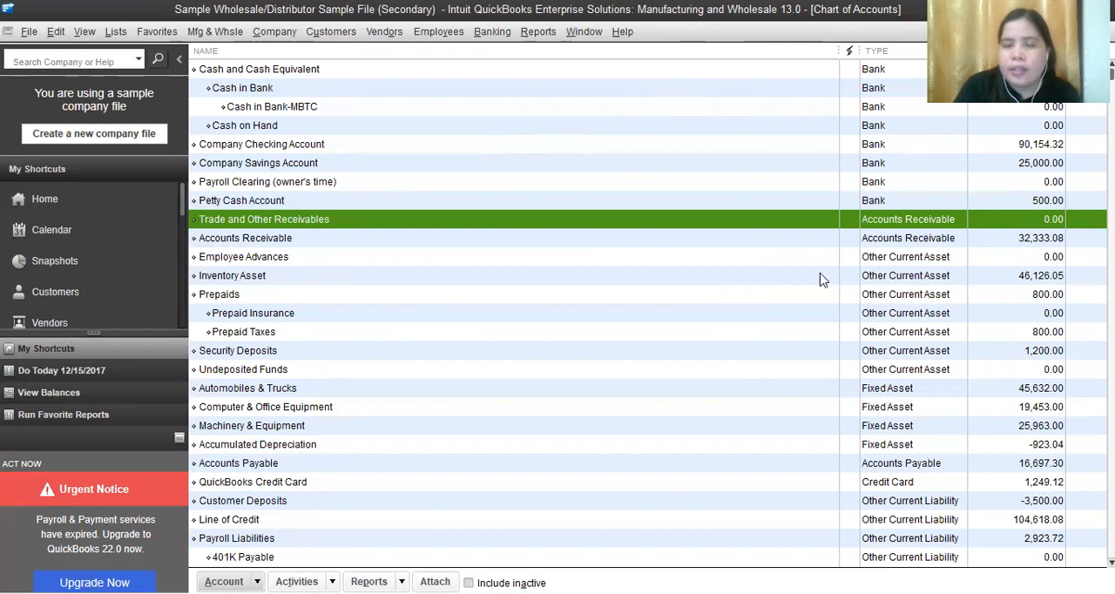
Turn the use of account numbers back on in the company's accounting preferences and apply the change
click(54, 32)
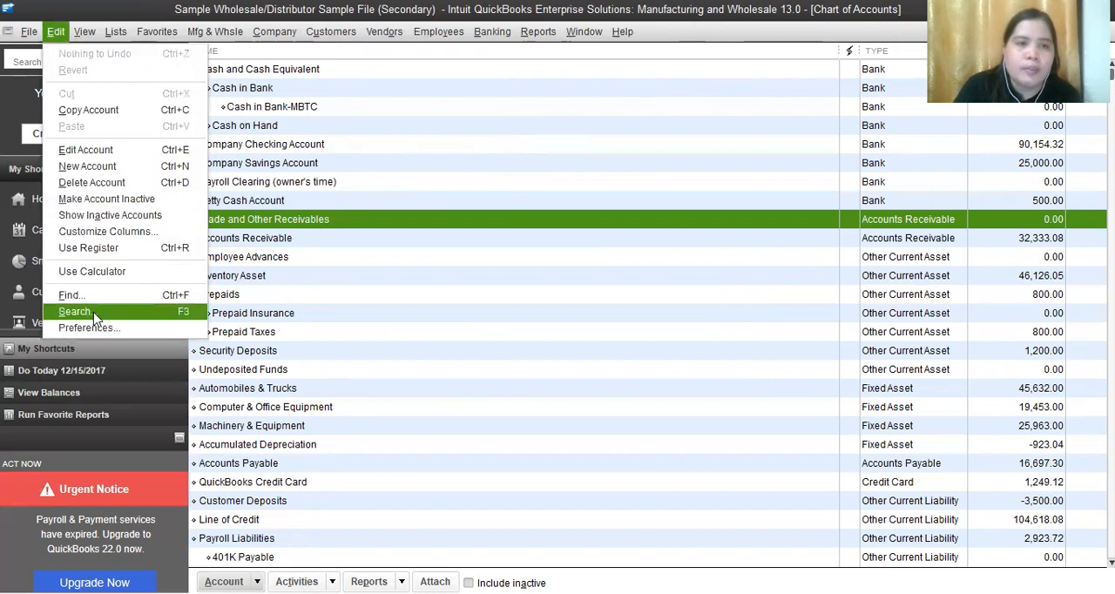
click(93, 325)
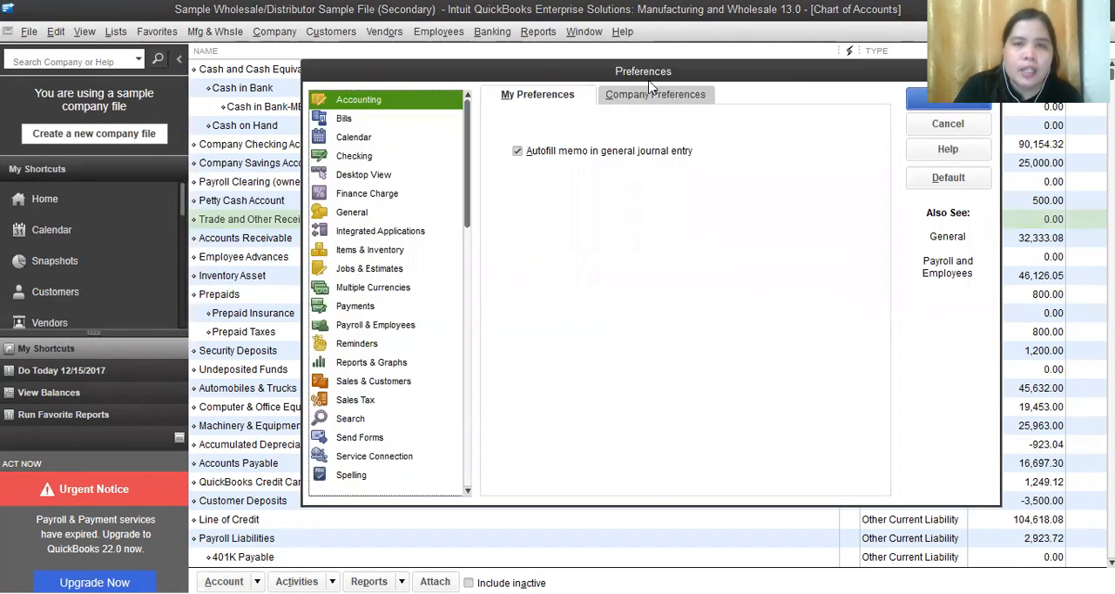
click(649, 94)
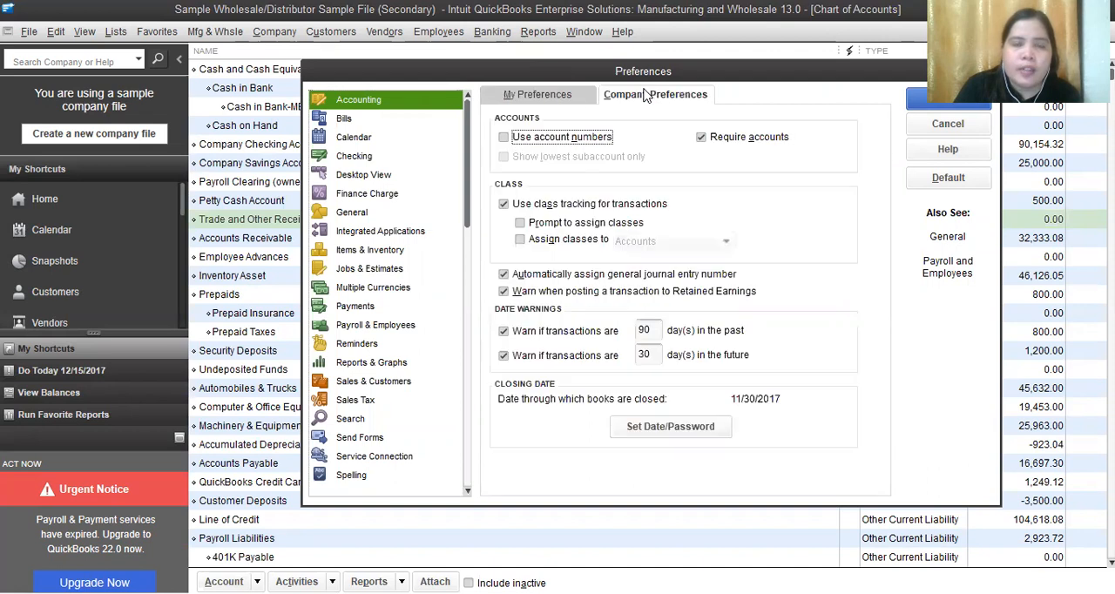
click(504, 137)
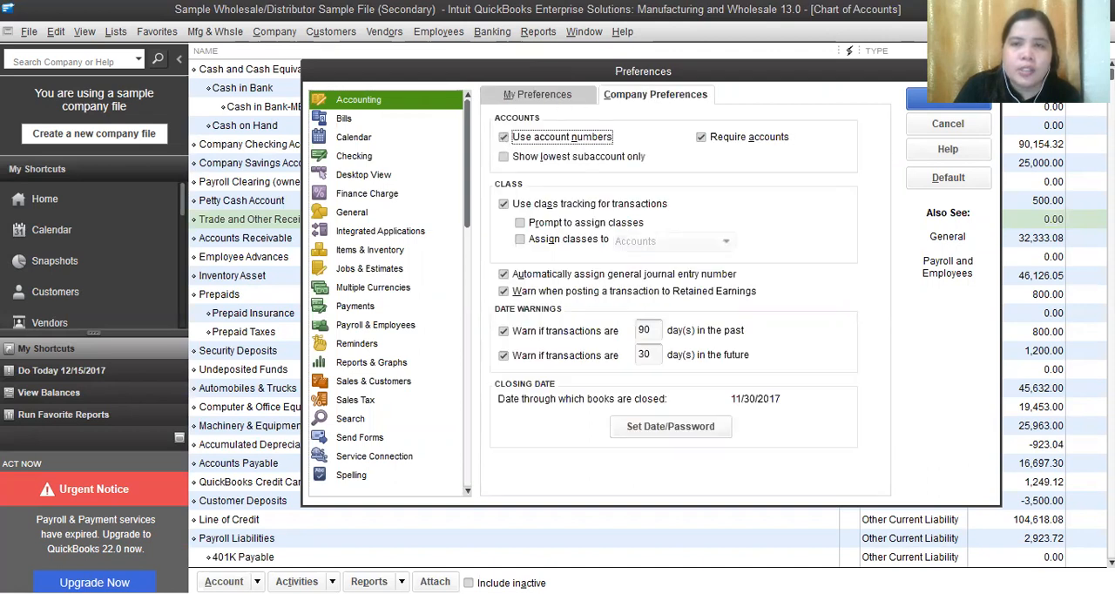
click(958, 103)
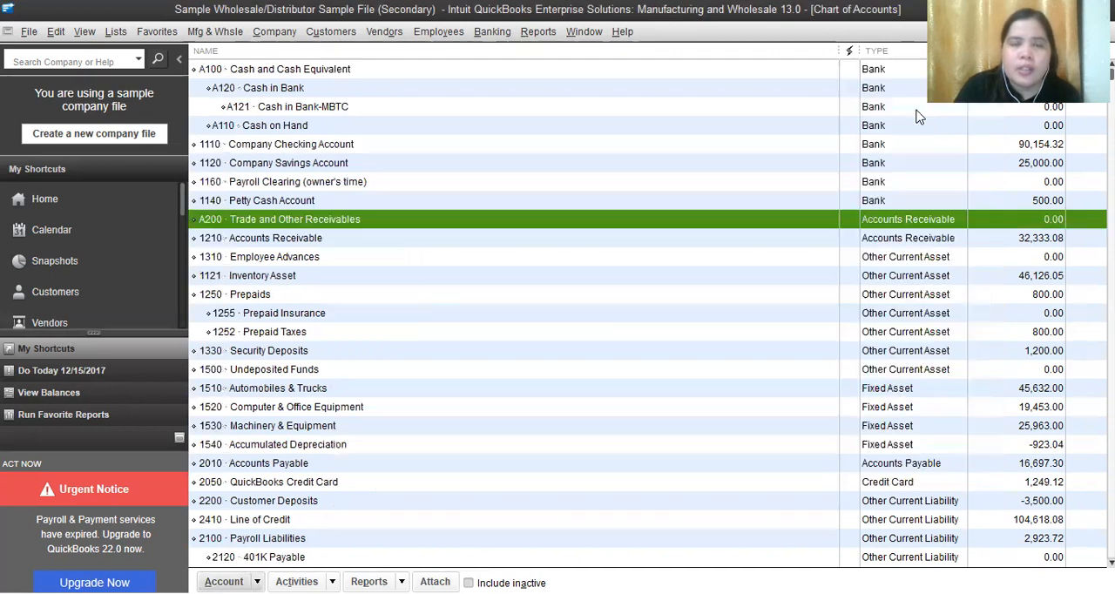